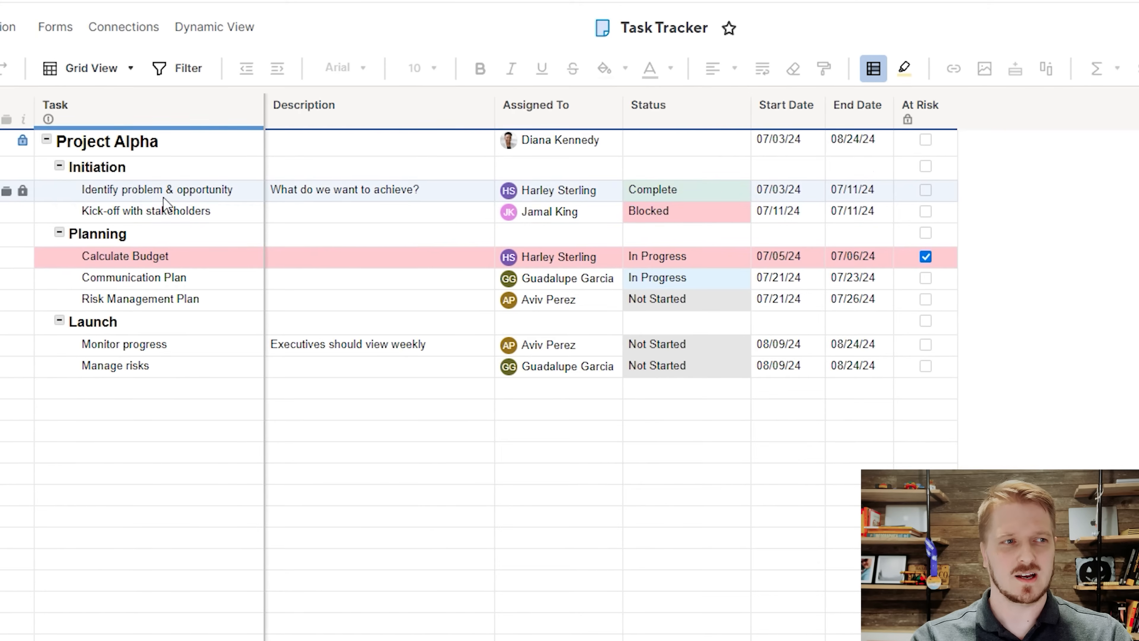
Examine the sheet's task hierarchy, the available status options, and the start and end date cells of Project Alpha.
left_click(72, 114)
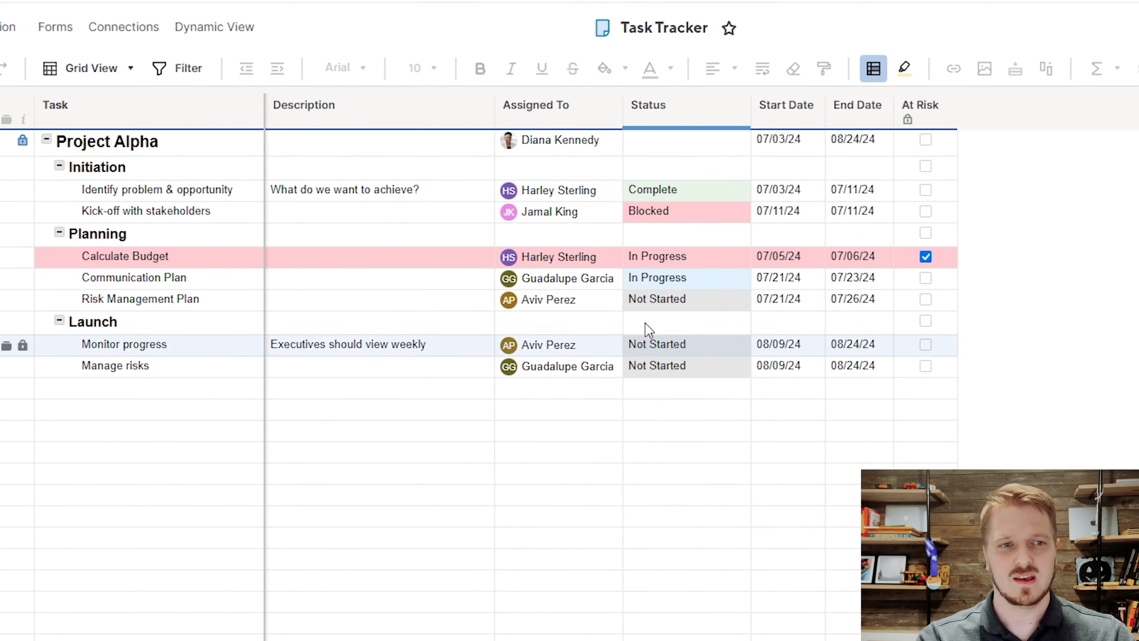
left_click(738, 148)
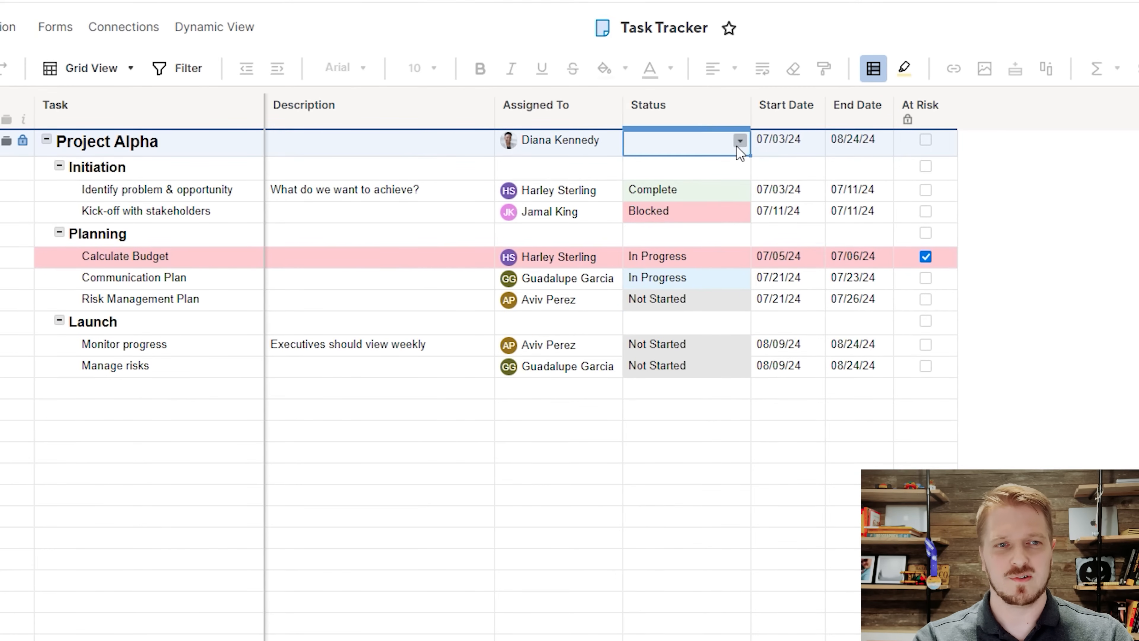
left_click(740, 141)
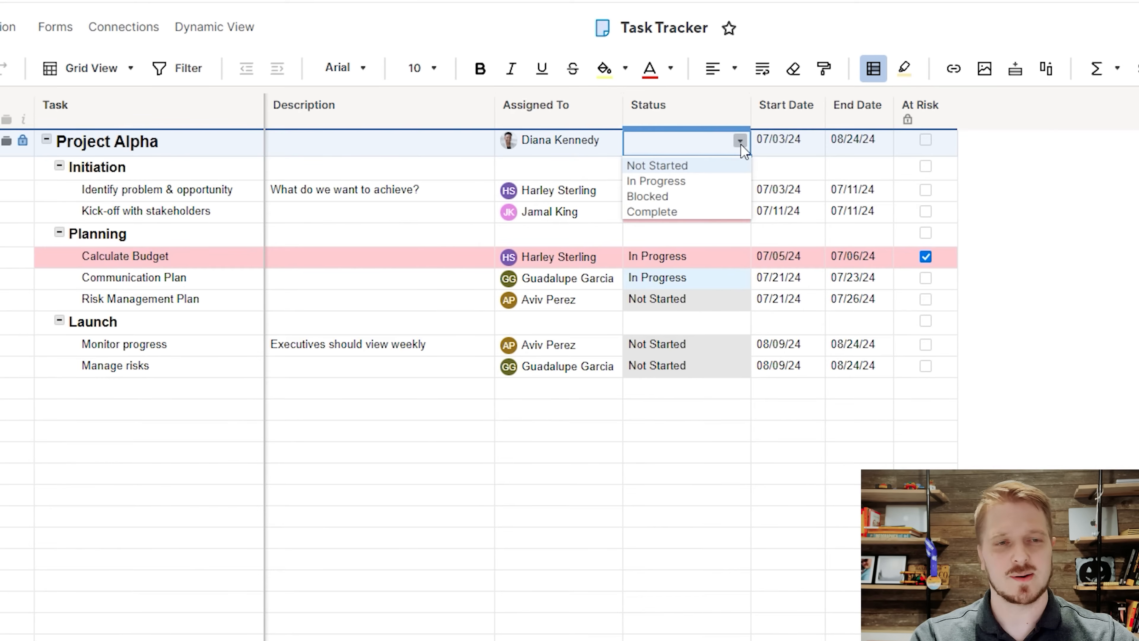
left_click(740, 145)
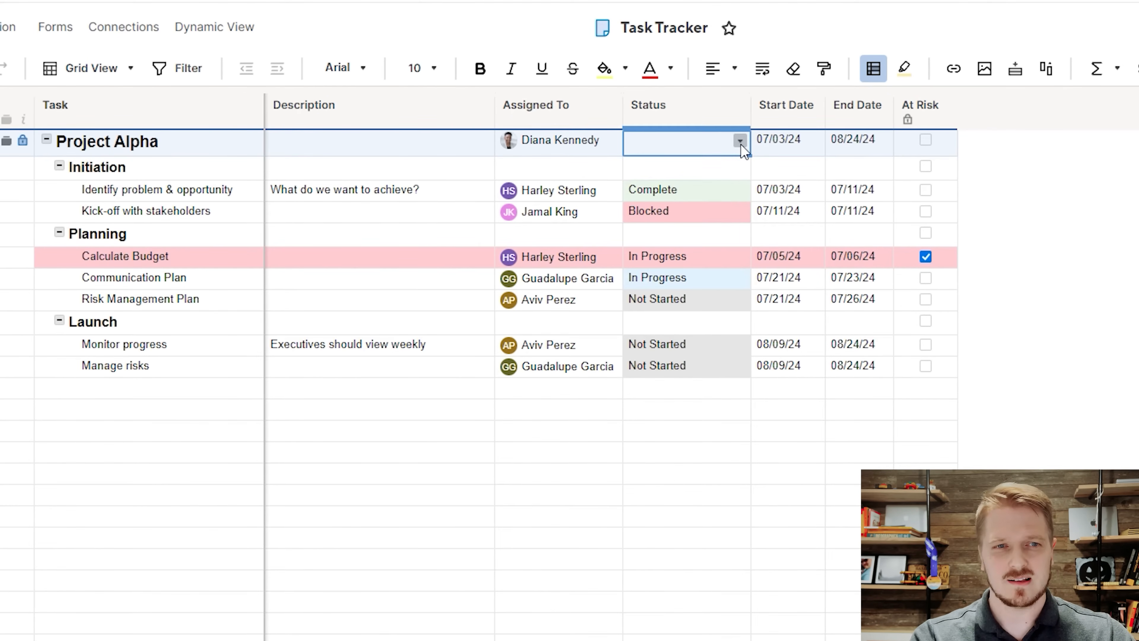
left_click(791, 150)
left_click(868, 148)
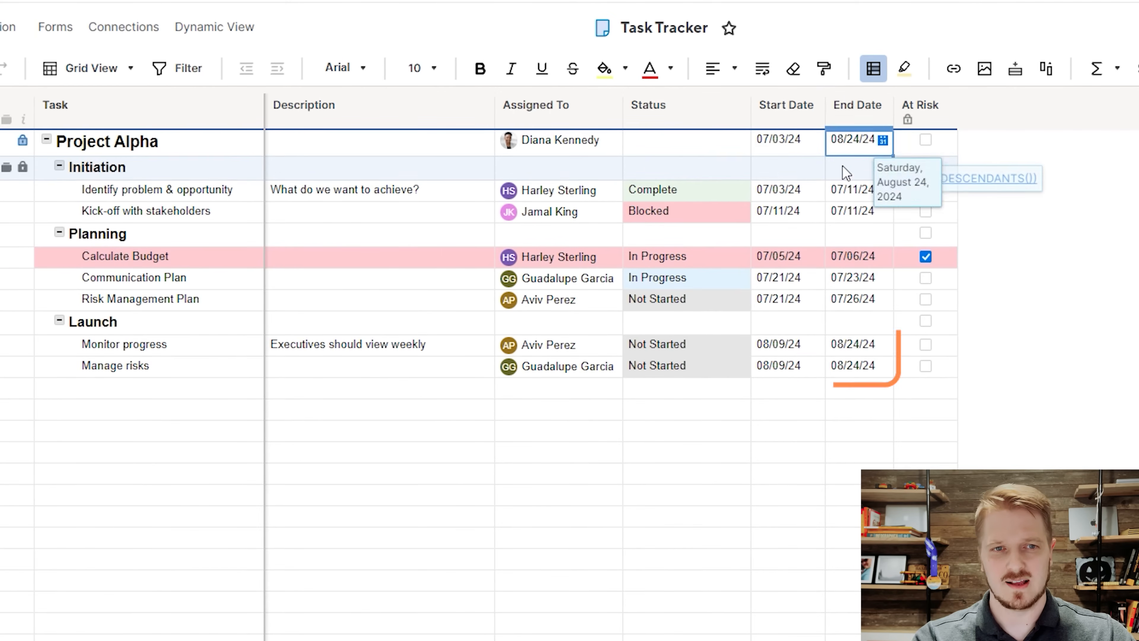
left_click(782, 170)
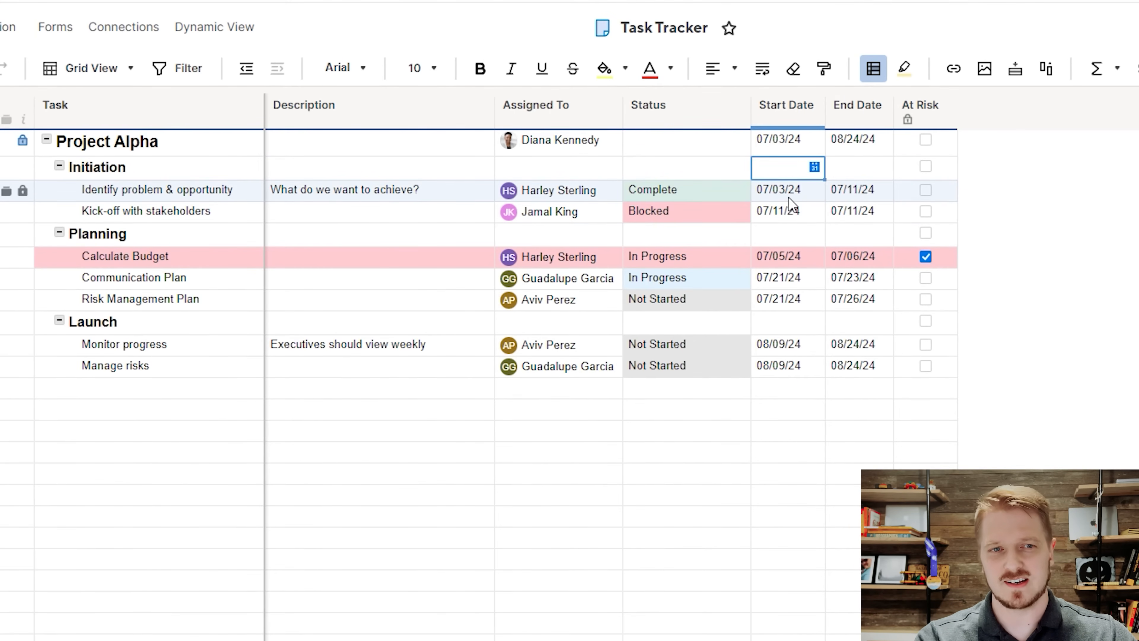
mouse_move(772, 193)
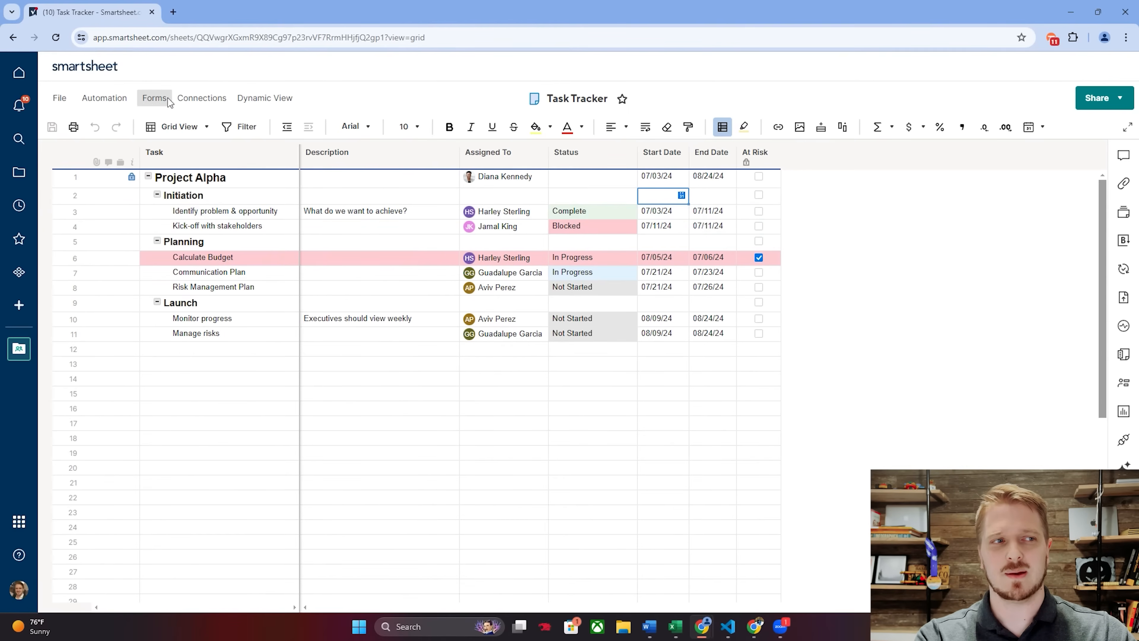
Switch the Task Tracker sheet to Gantt View and show its status and date columns.
left_click(178, 129)
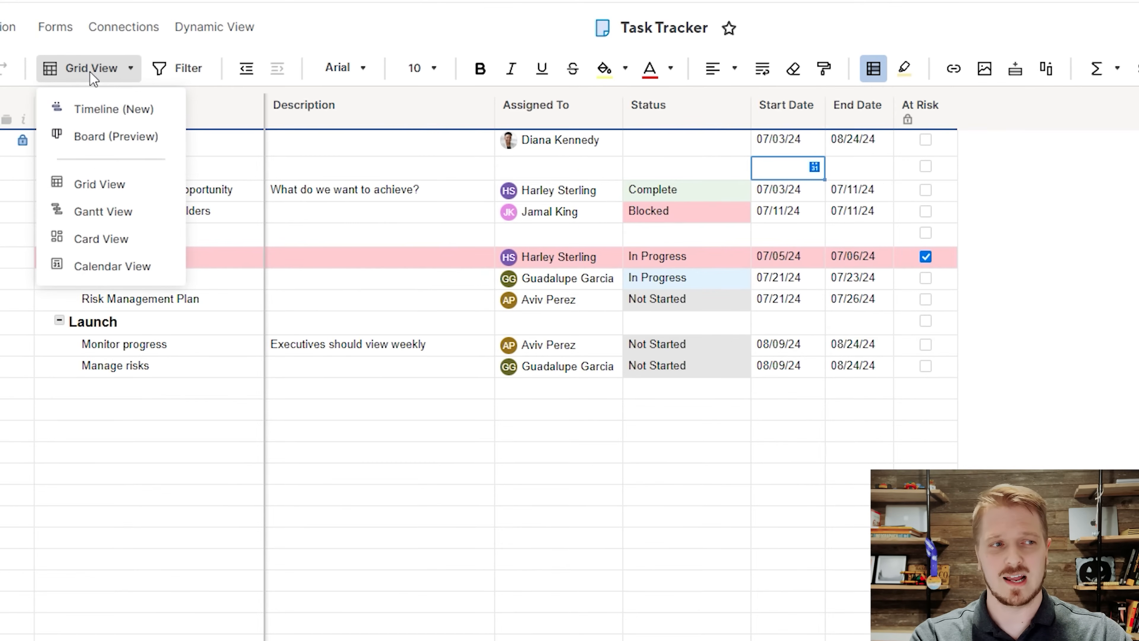
left_click(104, 212)
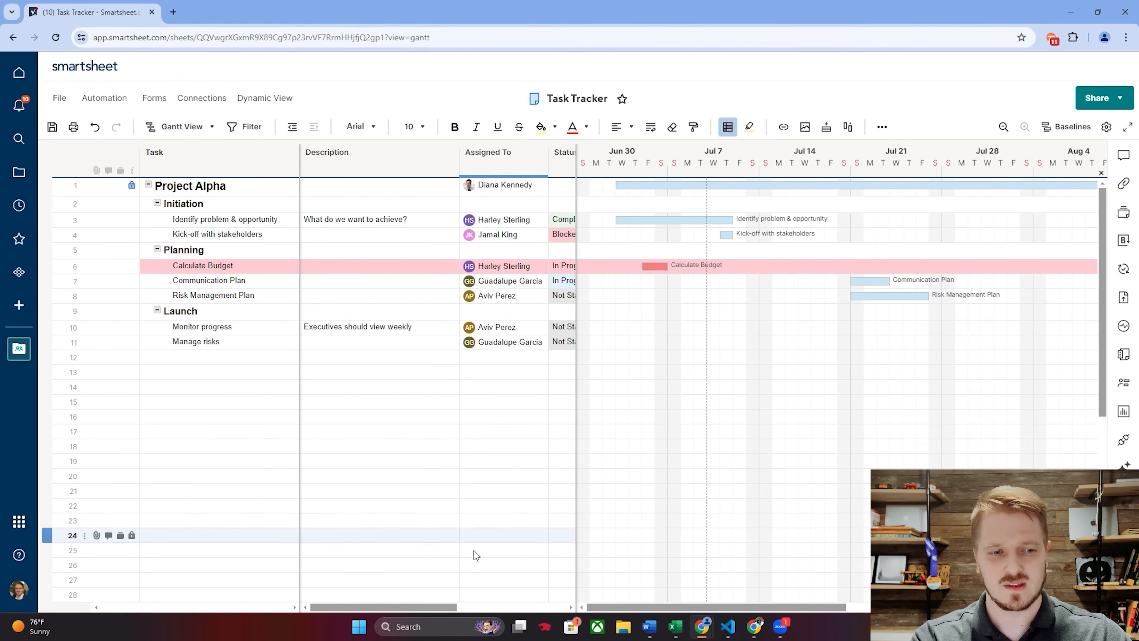
left_click_drag(429, 606, 563, 618)
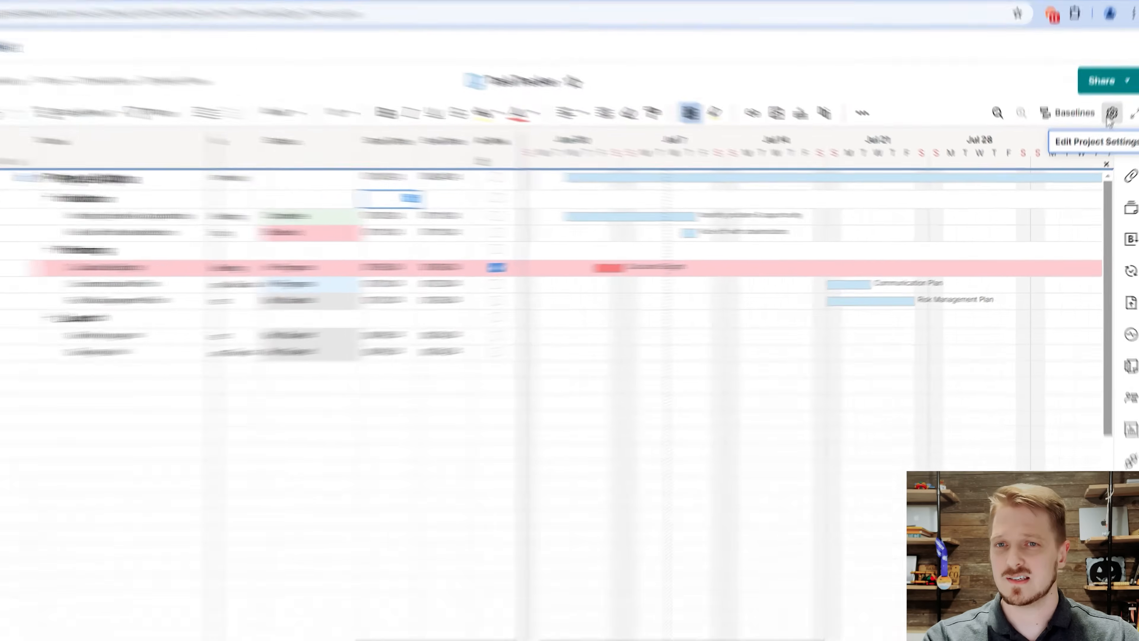
Enable dependencies in the project settings, using the Predecessors and Duration columns, and apply the change.
left_click(1105, 128)
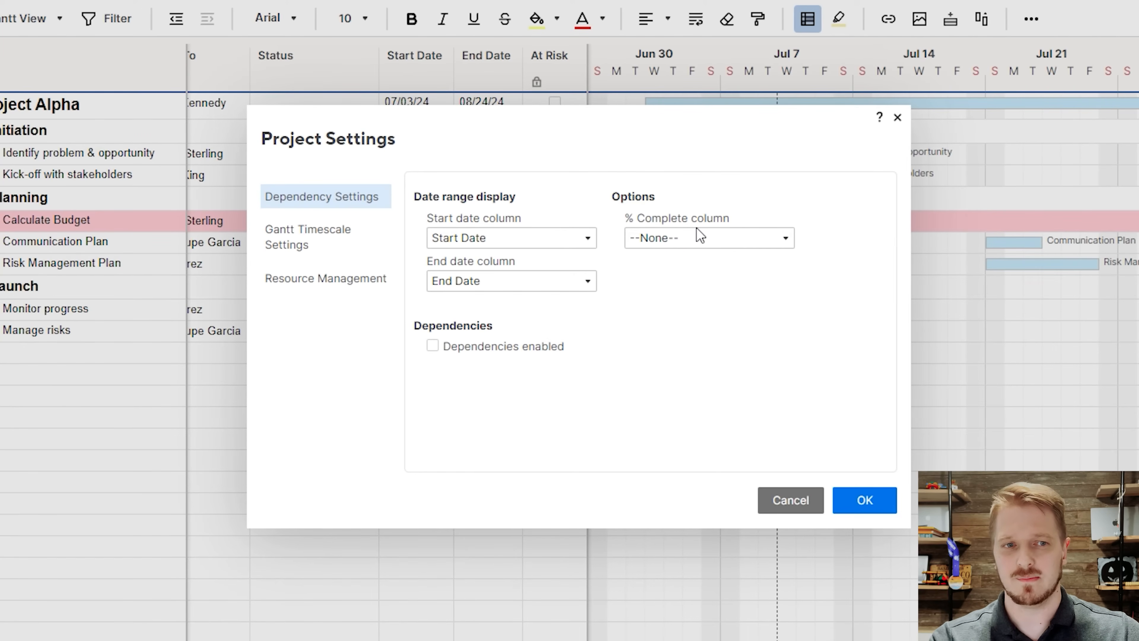
left_click(431, 346)
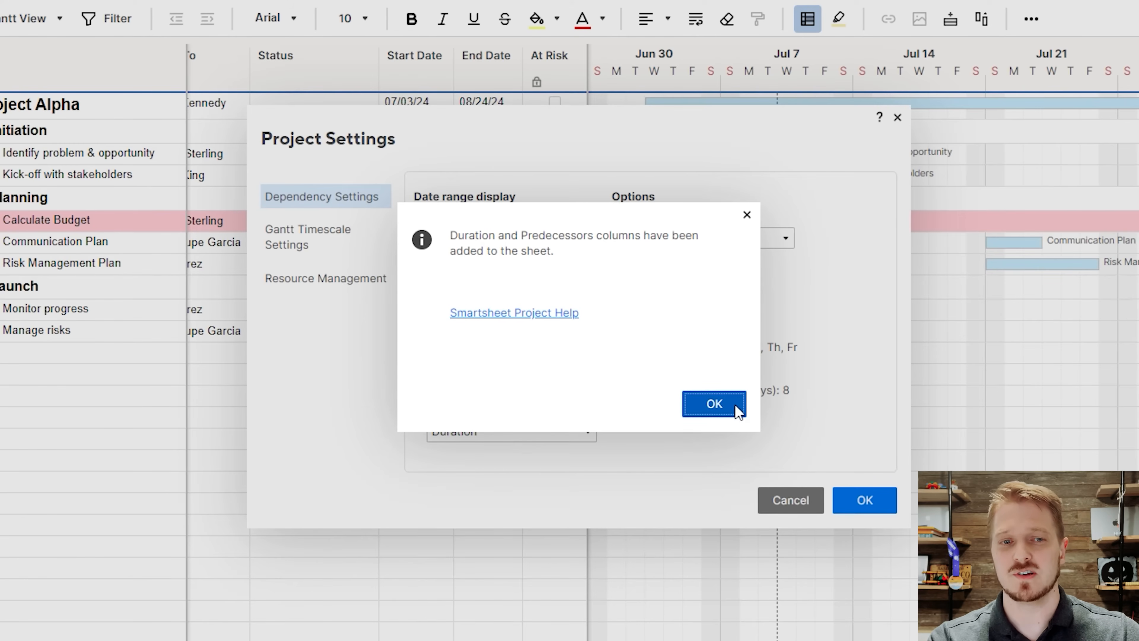
left_click(723, 407)
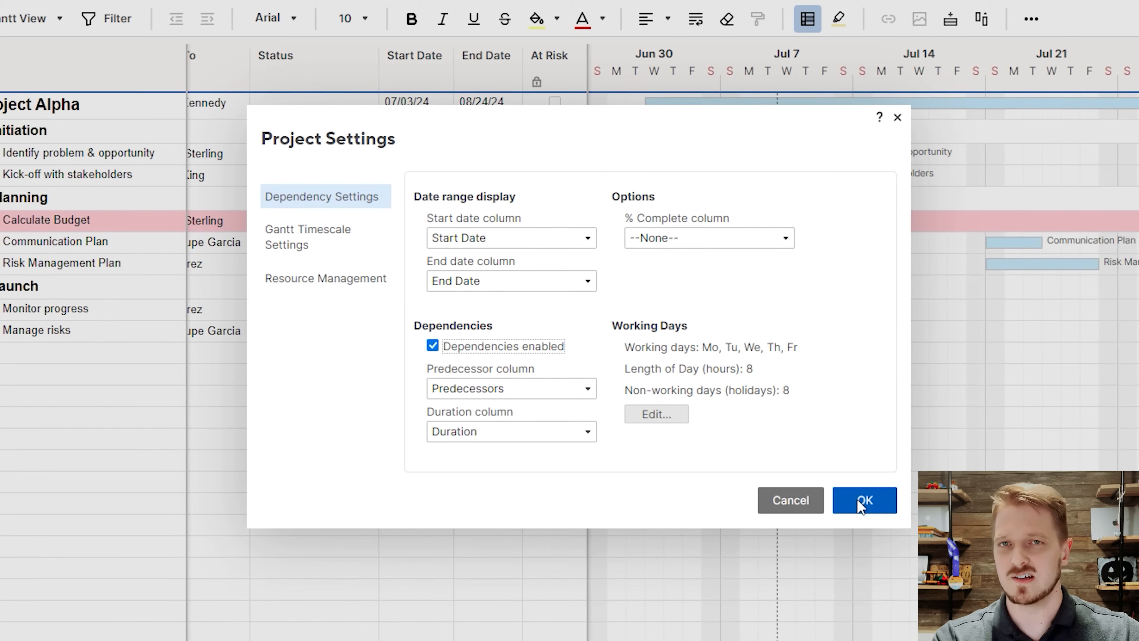
left_click(866, 511)
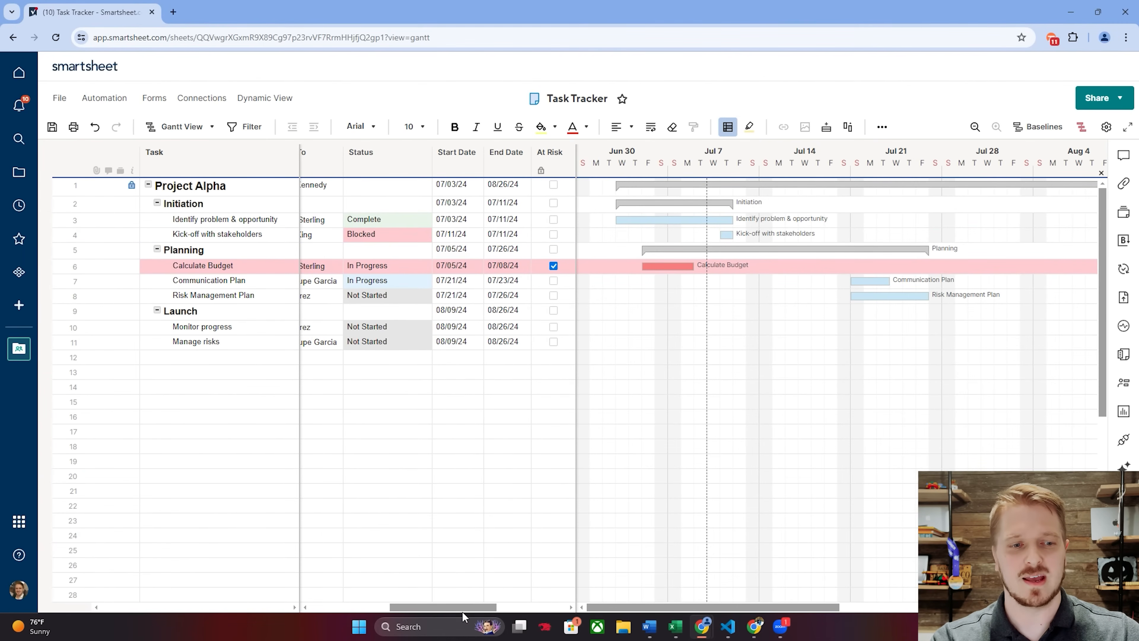
Link the Identify problem & opportunity bar to the Kick-off with stakeholders bar as its predecessor in the Gantt chart.
left_click_drag(463, 613, 517, 632)
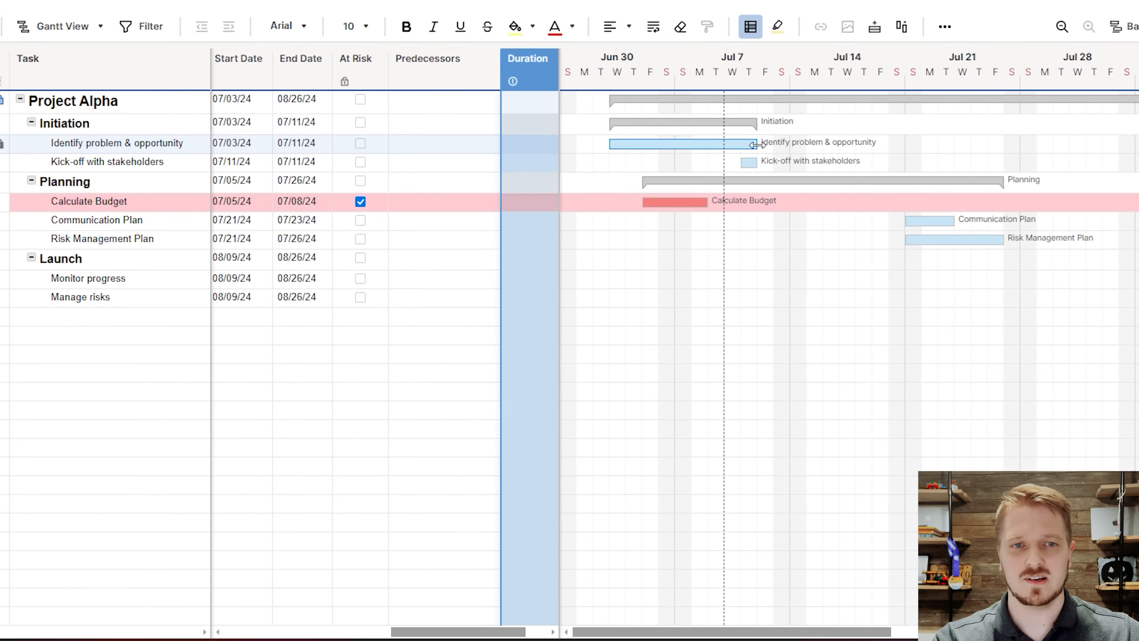
left_click(747, 145)
left_click_drag(745, 160, 746, 162)
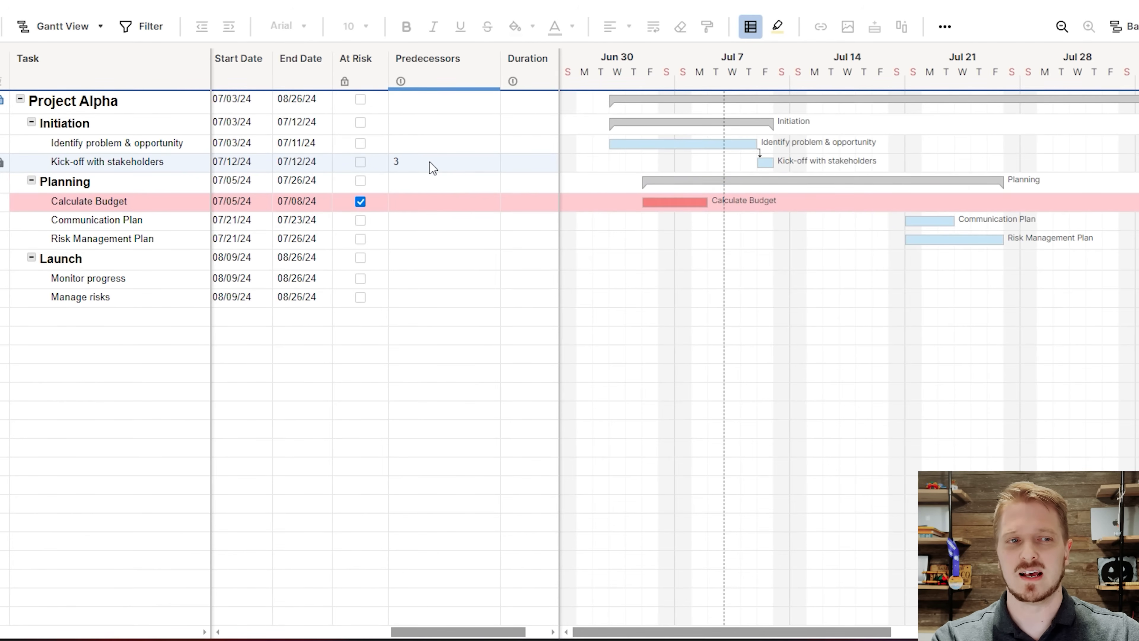
Set the dependency type of the Kick-off with stakeholders predecessor to Start-to-Finish (SF).
left_click(461, 160)
left_click(491, 162)
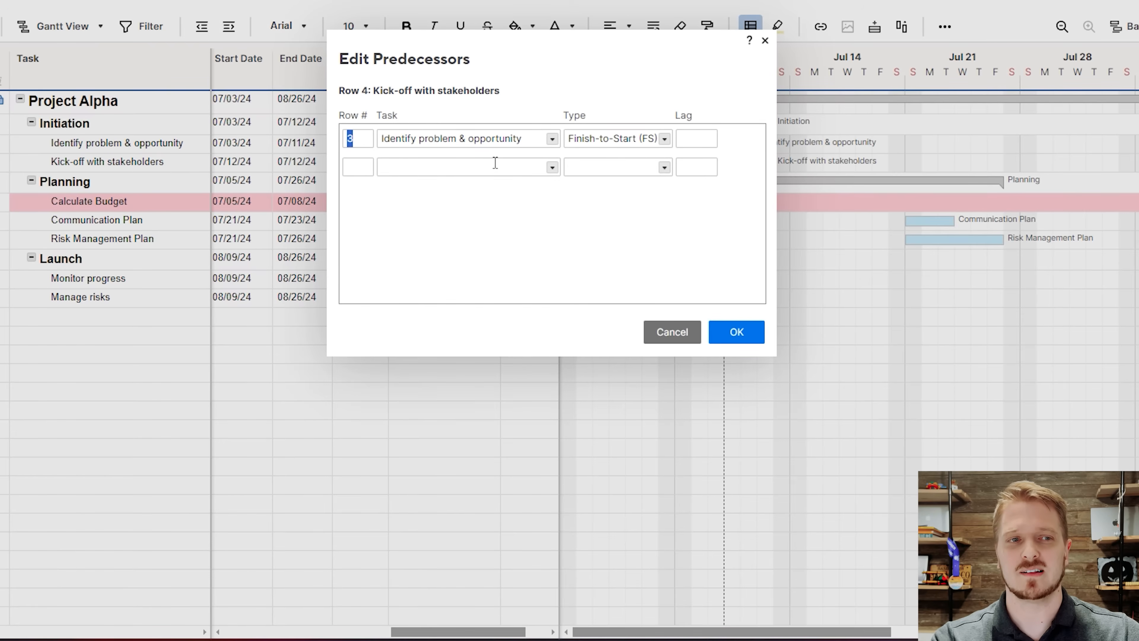
left_click(617, 137)
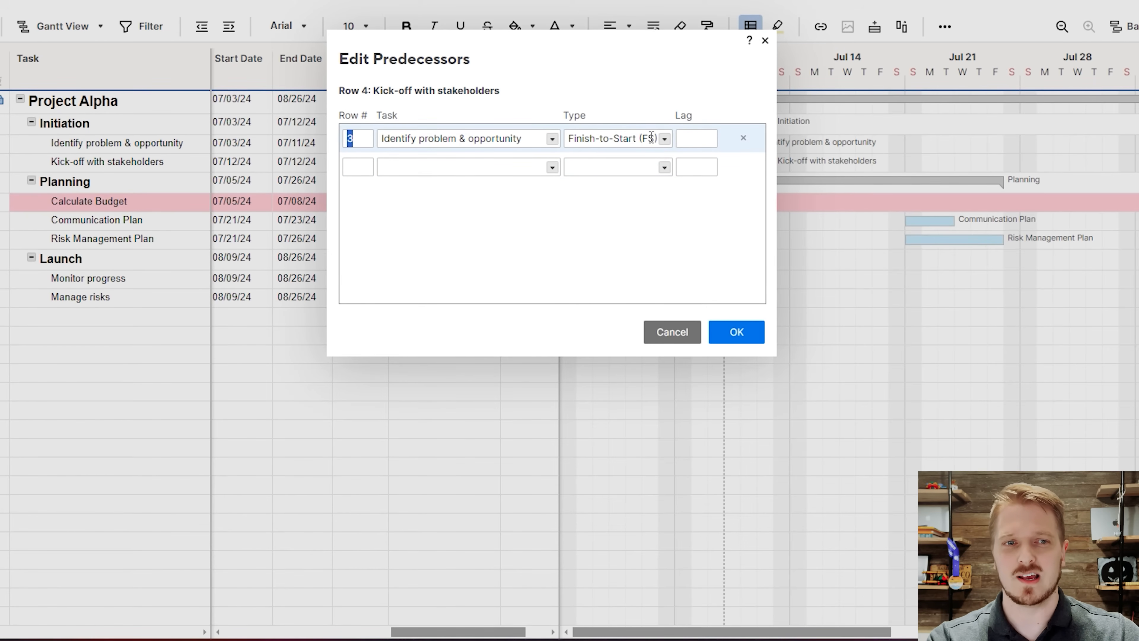
left_click(664, 139)
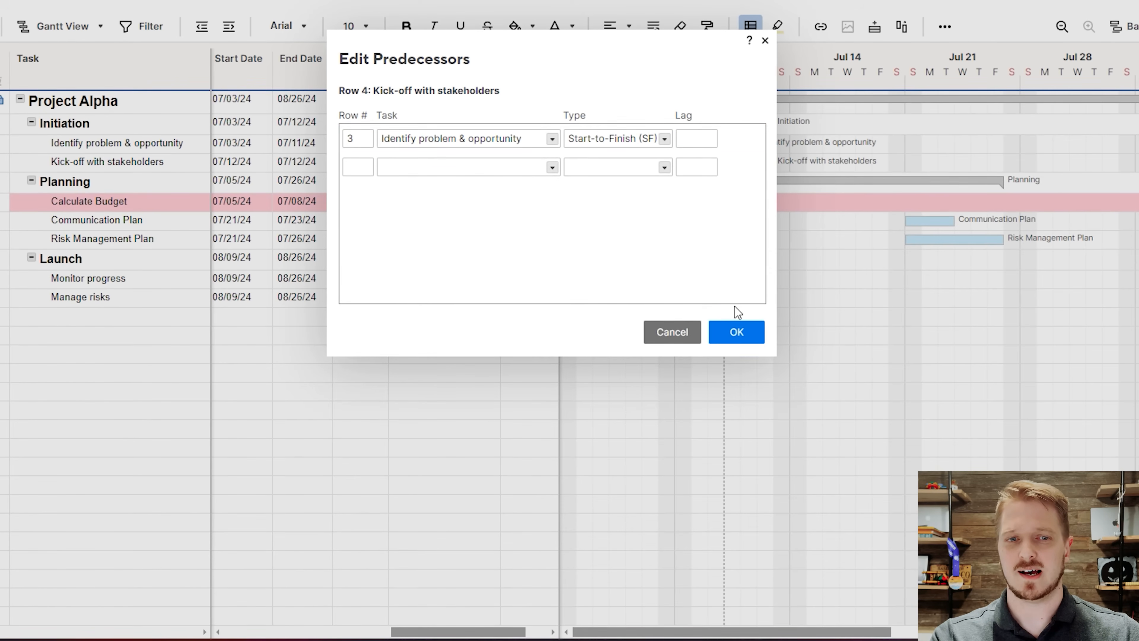
left_click(742, 331)
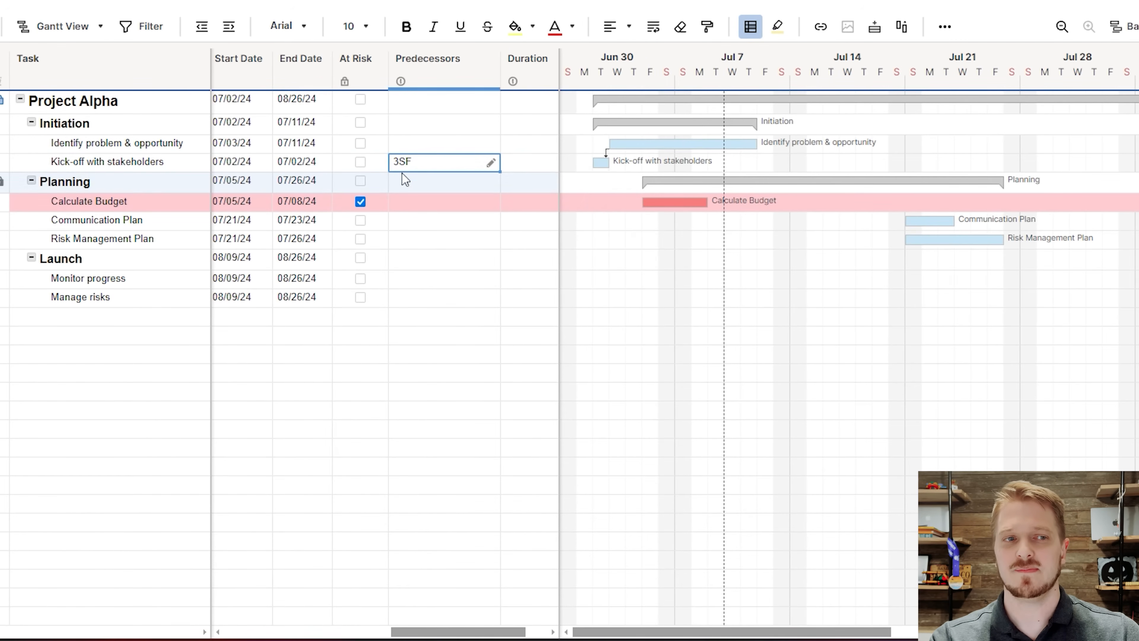
Set the Kick-off with stakeholders predecessor to Finish-to-Start (FS) with a lag of 1 day.
left_click(399, 162)
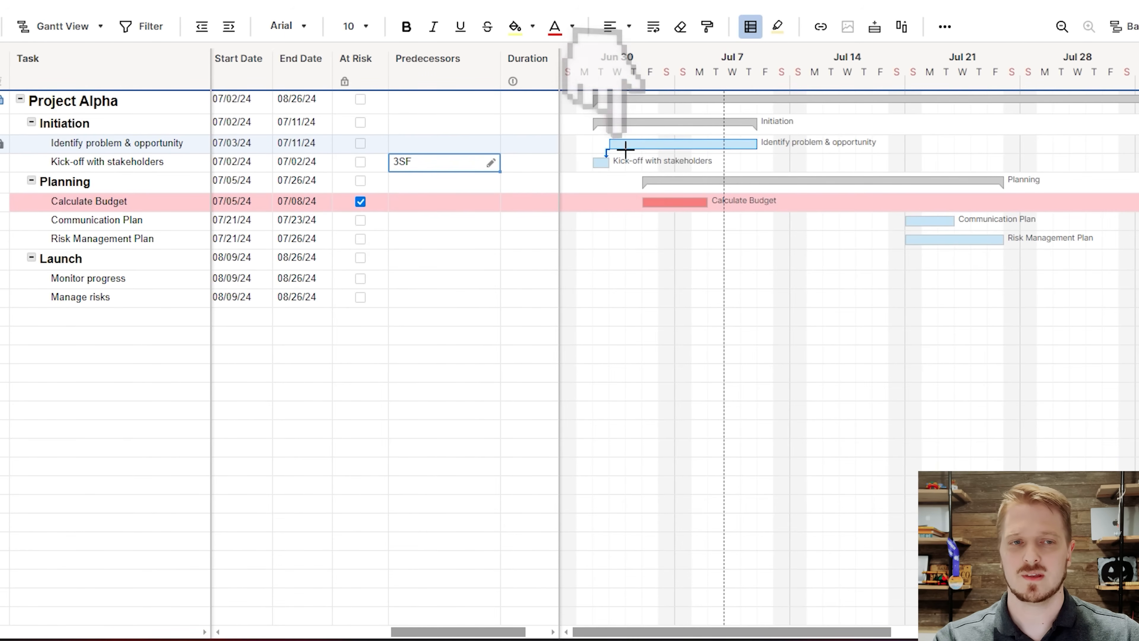
left_click(490, 162)
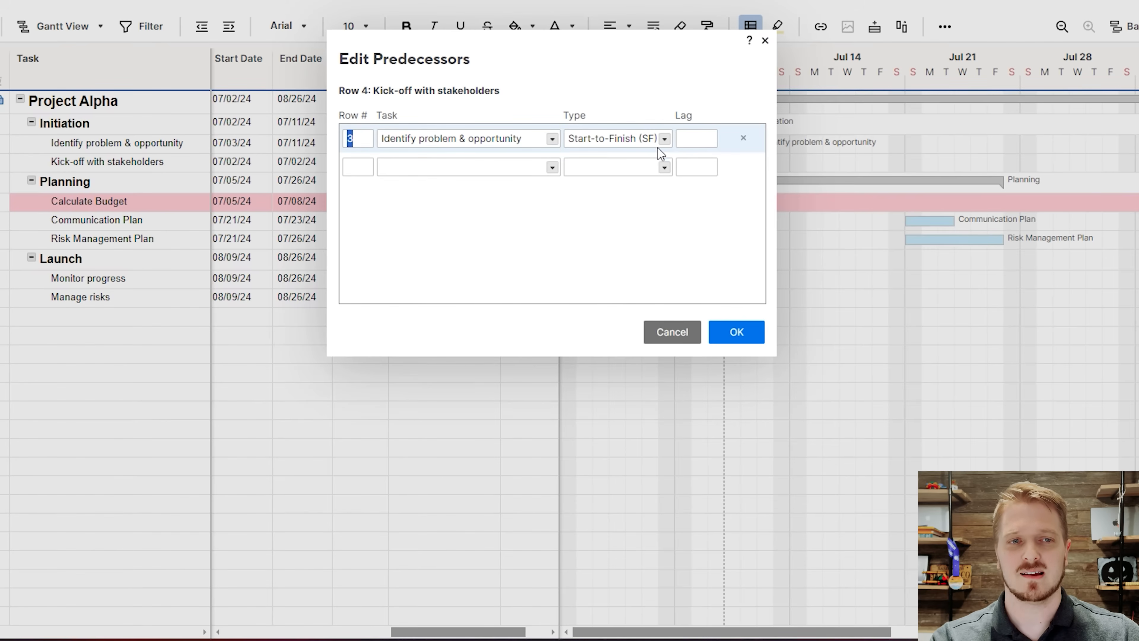
left_click(665, 139)
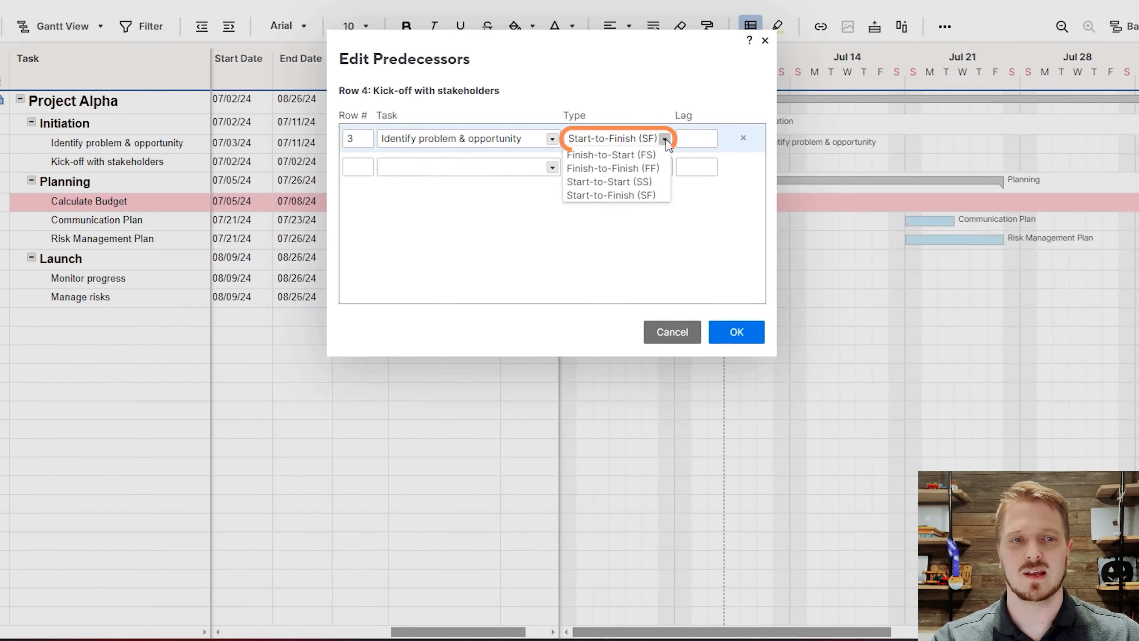
left_click(604, 157)
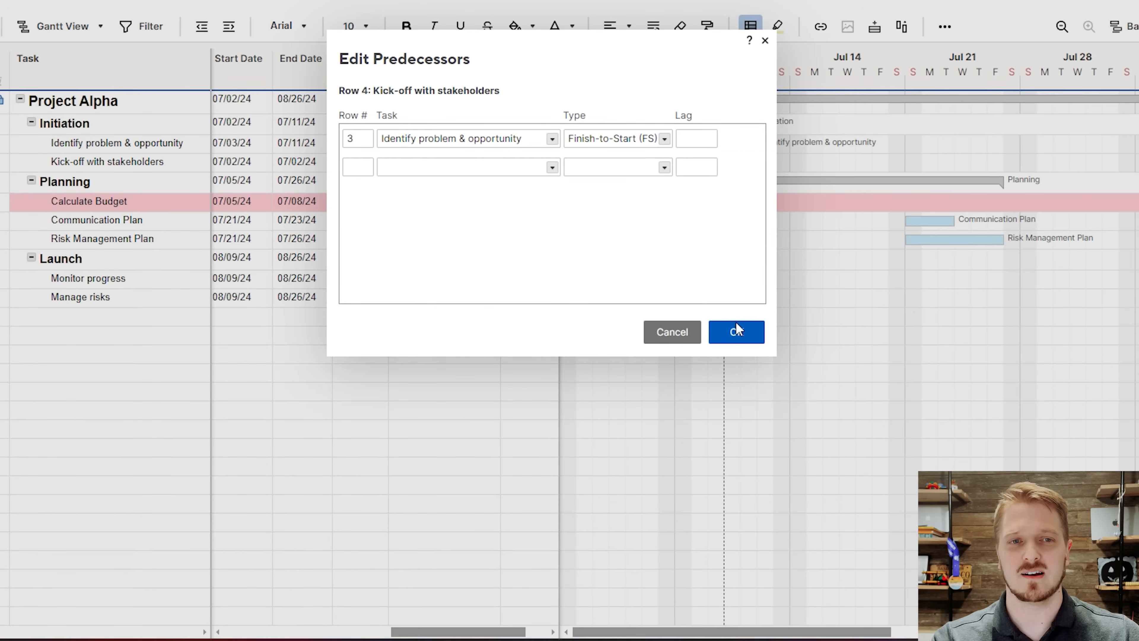
left_click(707, 135)
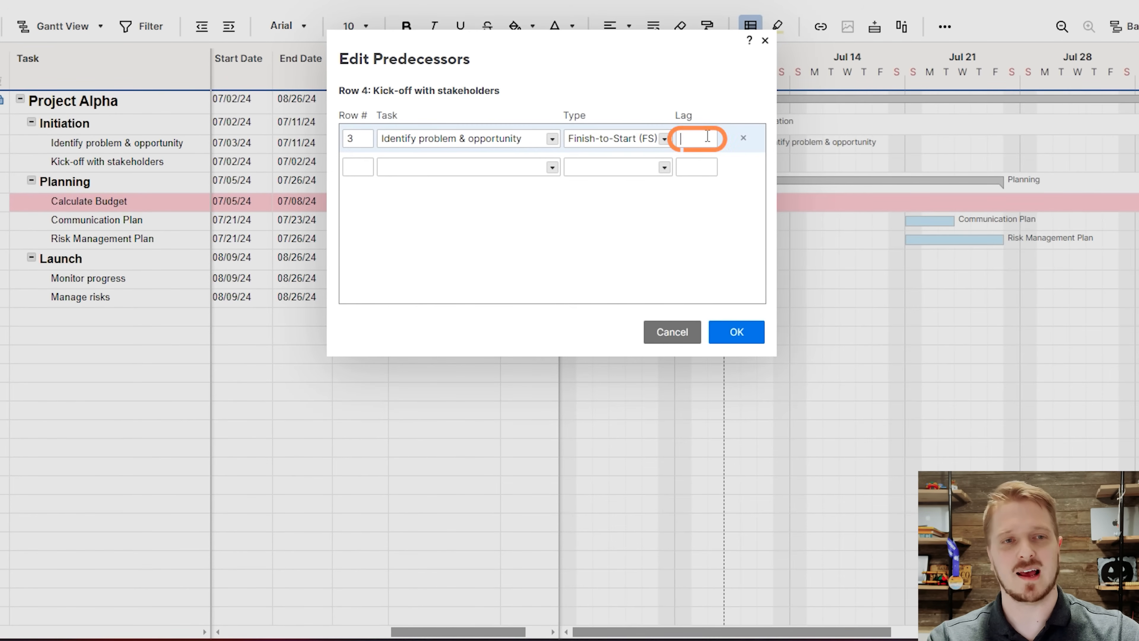
left_click(739, 332)
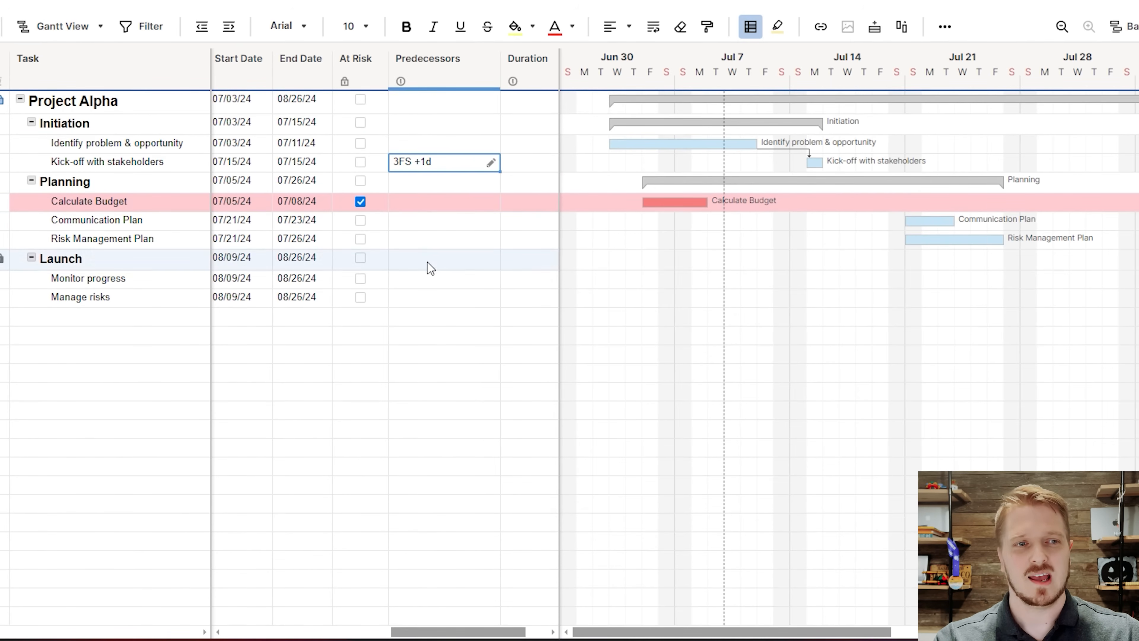
mouse_move(499, 634)
left_mouse_down()
mouse_move(450, 633)
mouse_move(490, 633)
left_mouse_up()
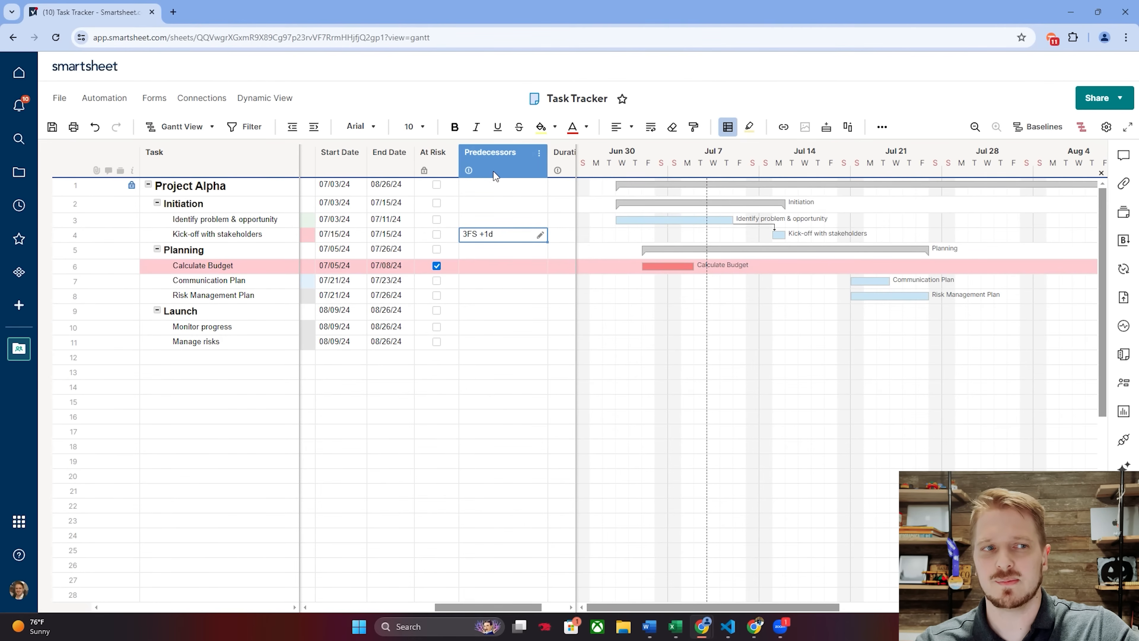
left_click(1106, 128)
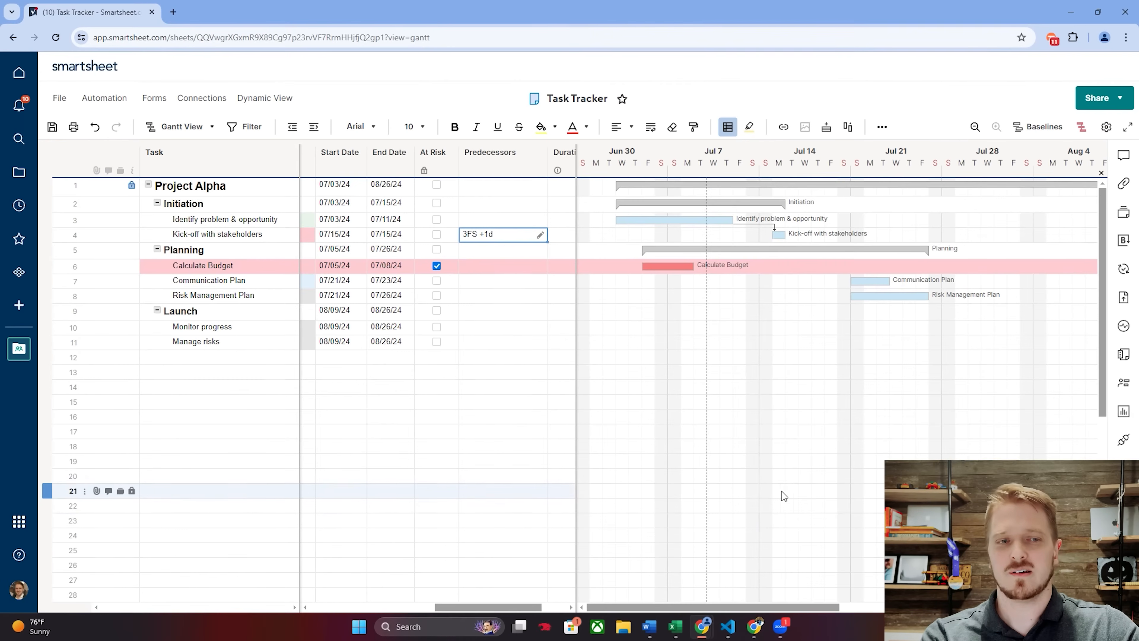
left_click_drag(515, 606, 480, 602)
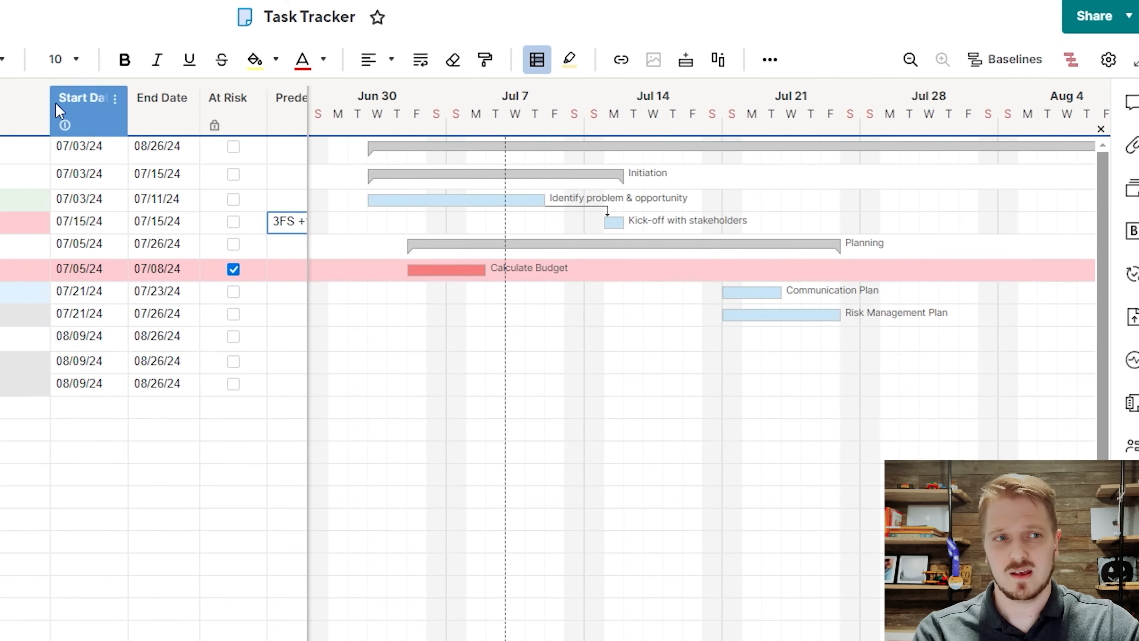
left_click(105, 112)
left_click(151, 99)
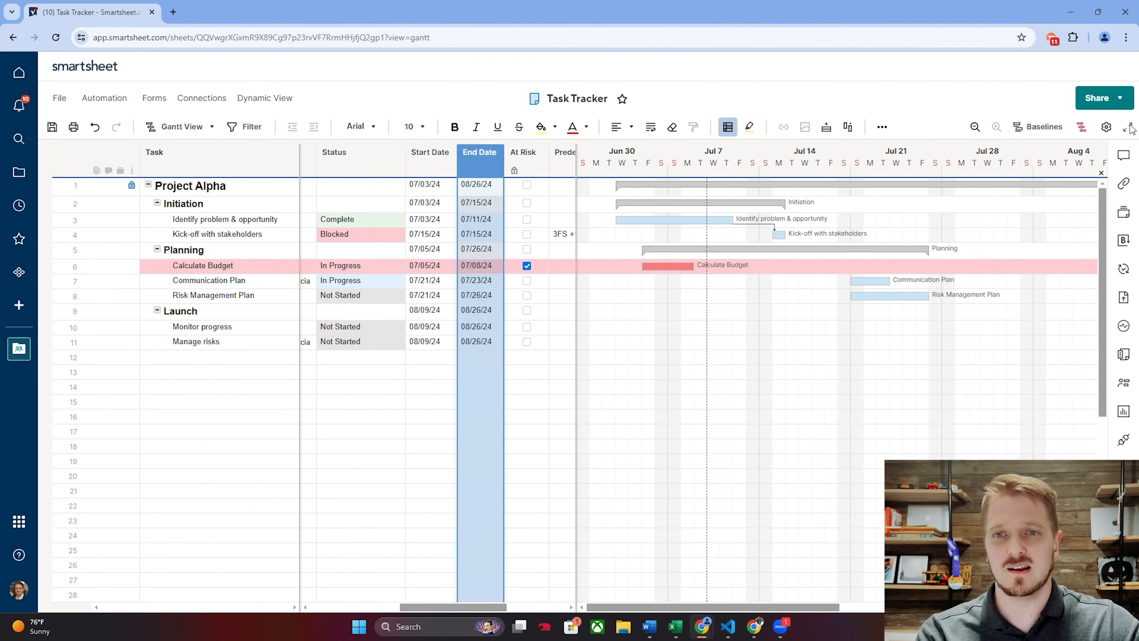
Set the Gantt timescale to open to today's date with Months as primary and Weeks as secondary heading, and apply it.
left_click(1105, 128)
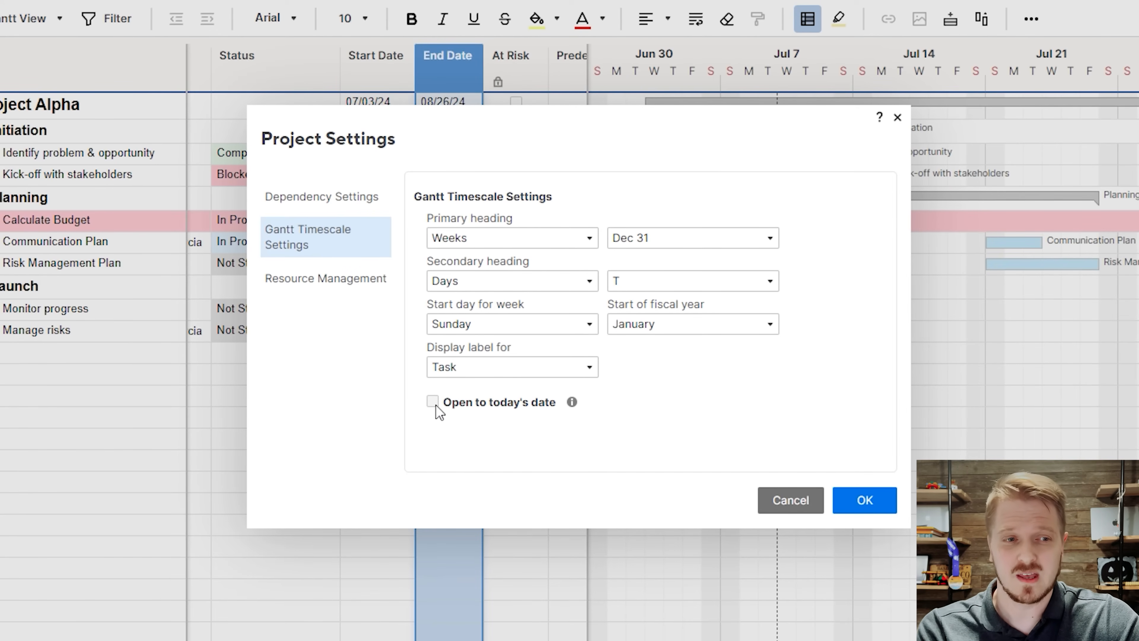
left_click(436, 405)
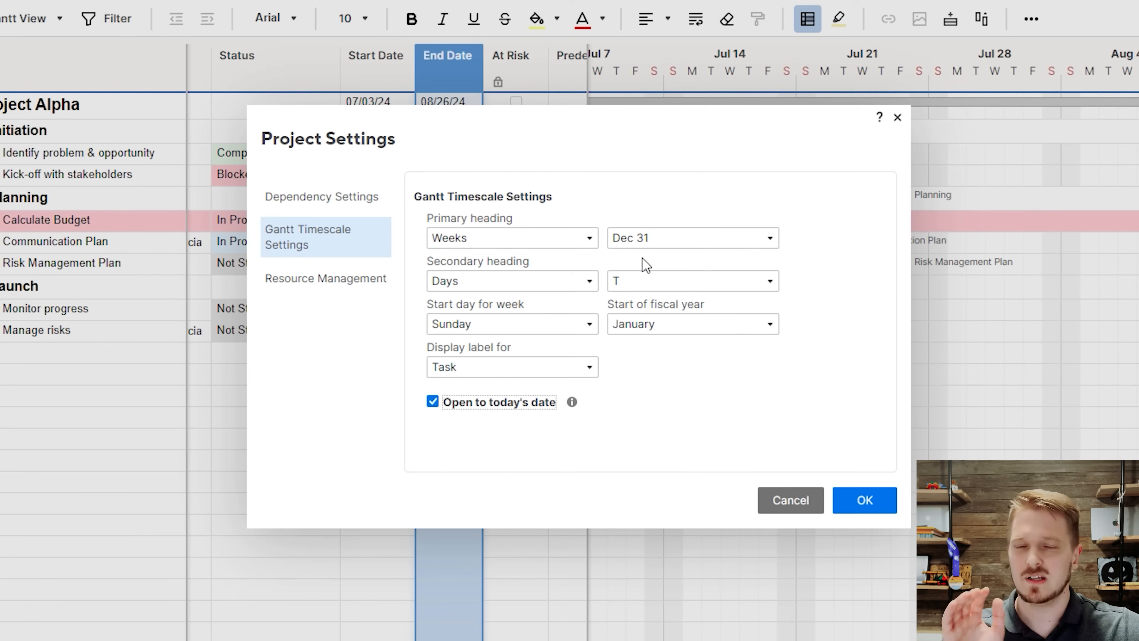
left_click(576, 244)
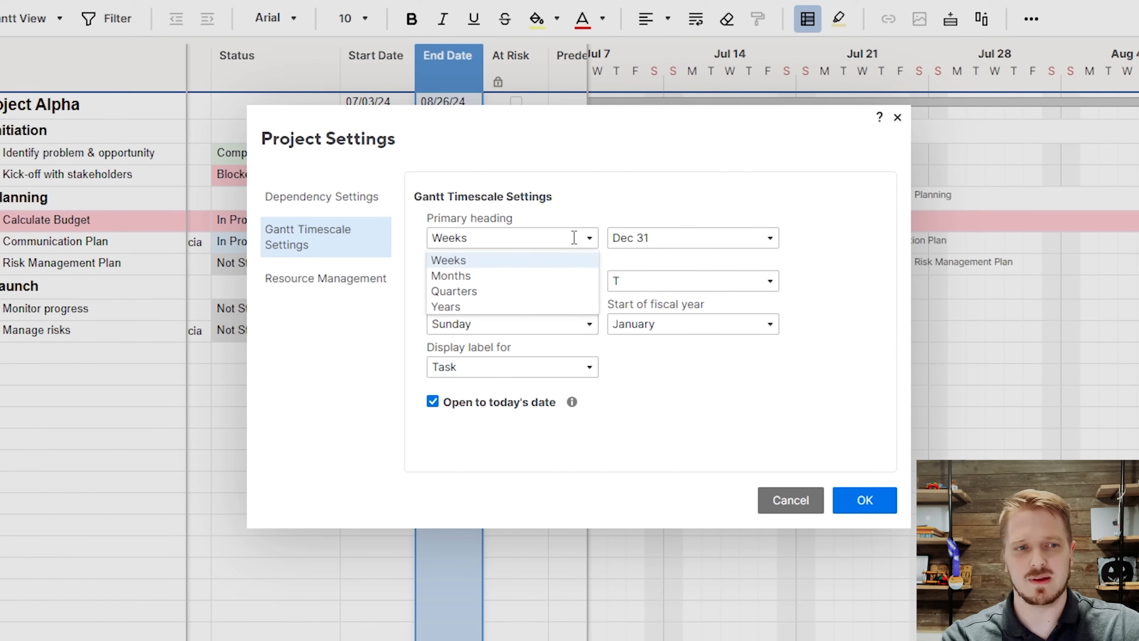
left_click(475, 275)
left_click(491, 289)
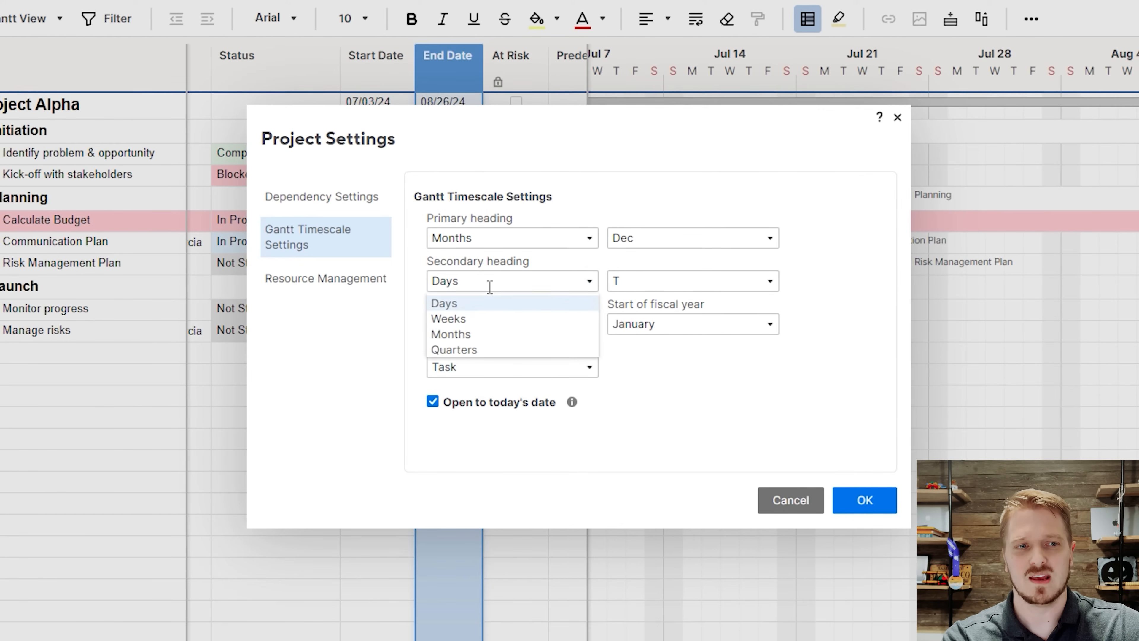
left_click(459, 317)
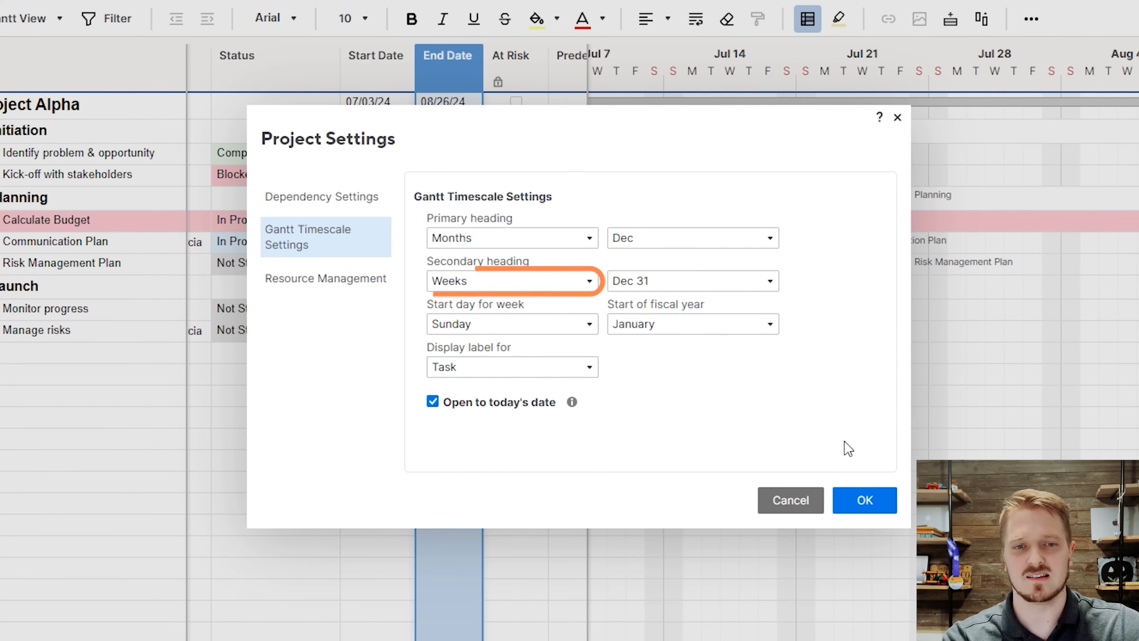
left_click(851, 499)
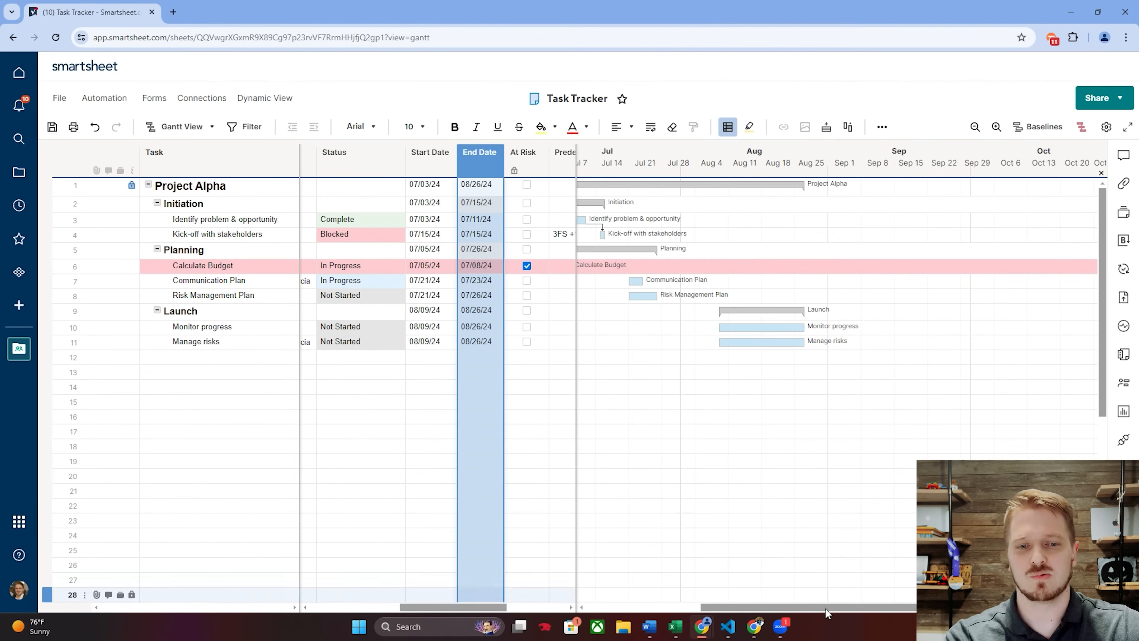
Link Kick-off with stakeholders as predecessor of Risk Management Plan, and Risk Management Plan as predecessor of Manage risks, in the Gantt chart.
left_click_drag(825, 611, 740, 601)
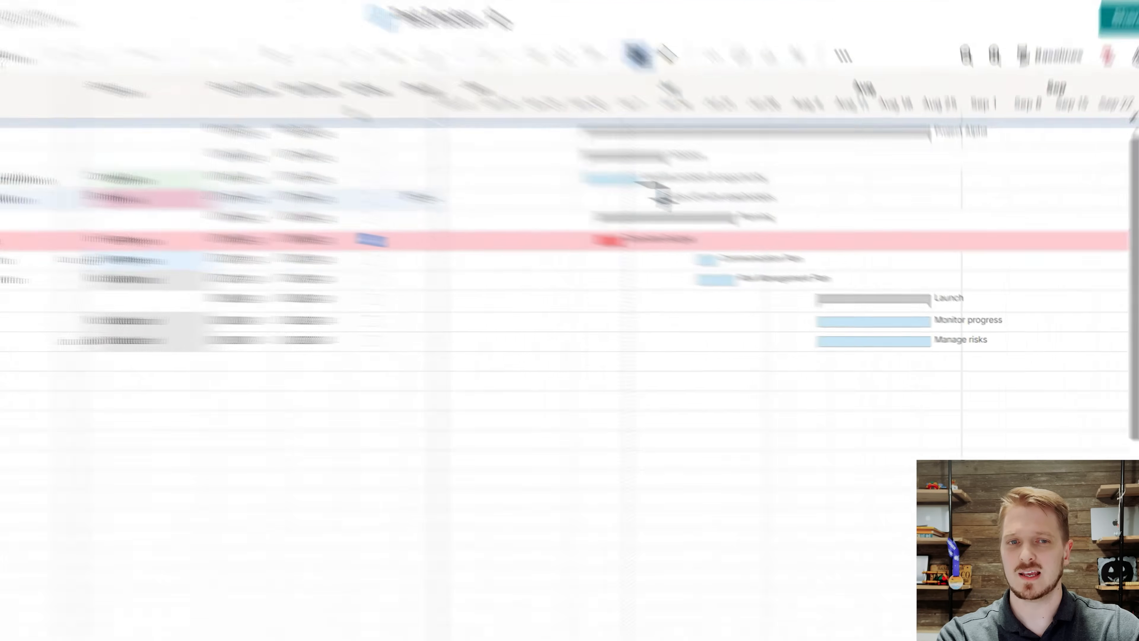
left_click_drag(748, 237, 773, 293)
left_click_drag(619, 260, 738, 304)
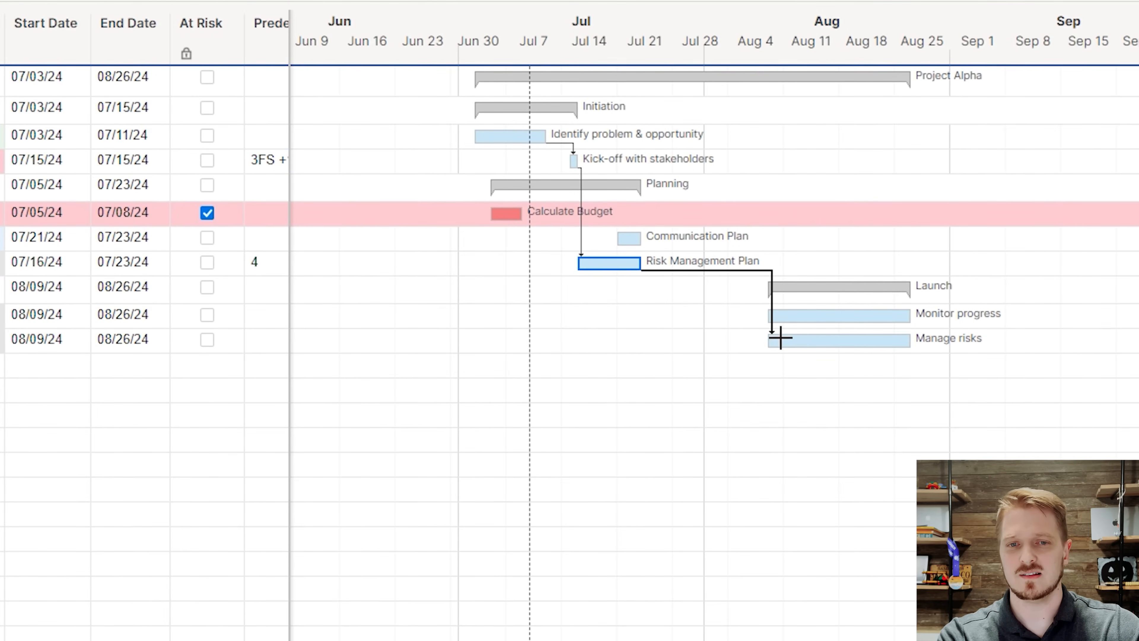
left_click_drag(781, 338, 782, 339)
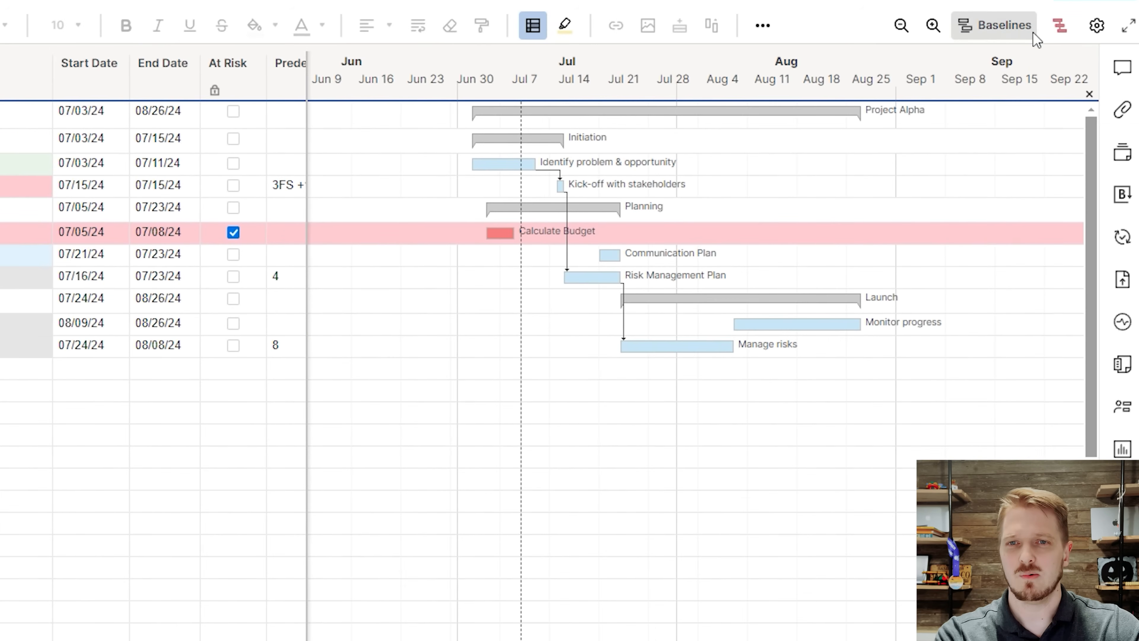
Show the critical path and link Manage risks as predecessor of Monitor progress in the Gantt chart.
left_click(1058, 30)
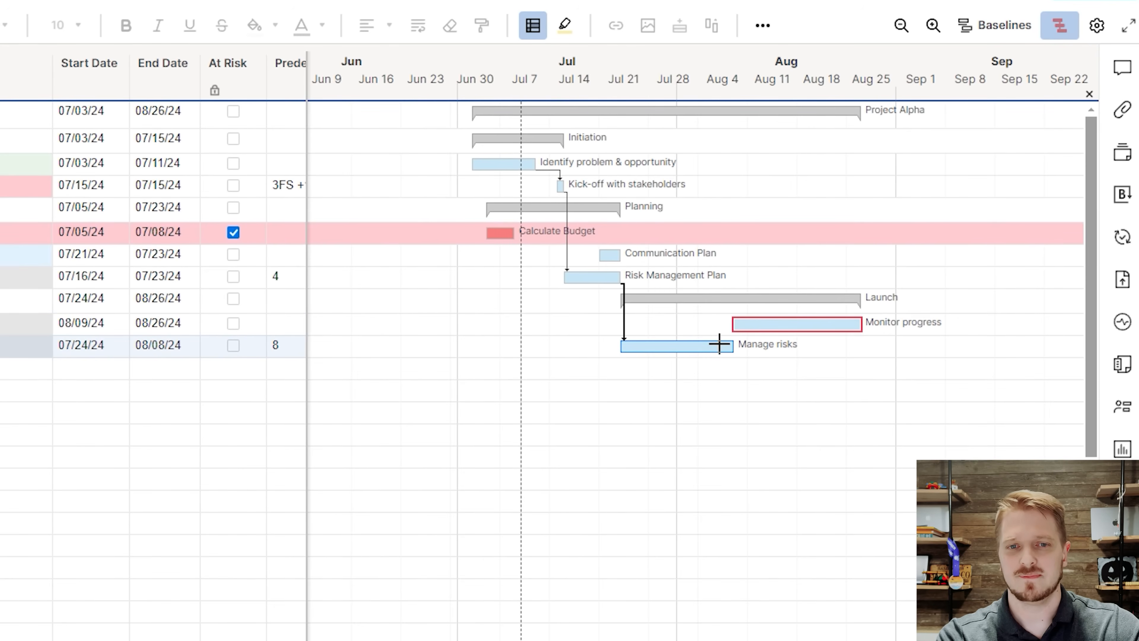
left_click_drag(714, 346, 727, 326)
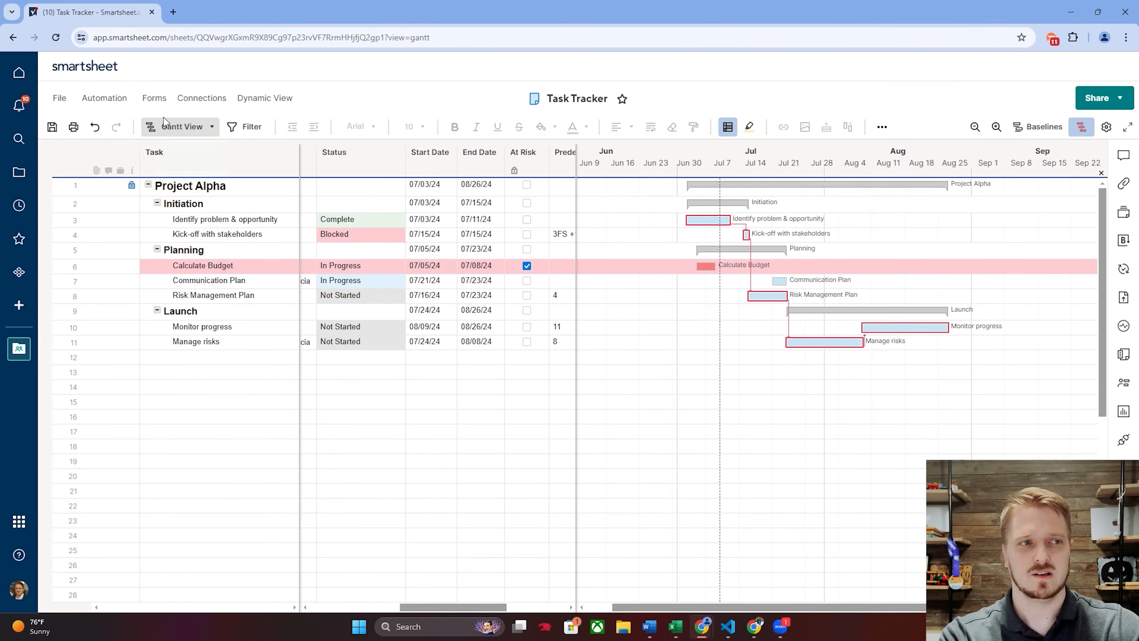
Choose a light red task bar colour for the At Risk conditional formatting rule, and discard the changes.
left_click(190, 134)
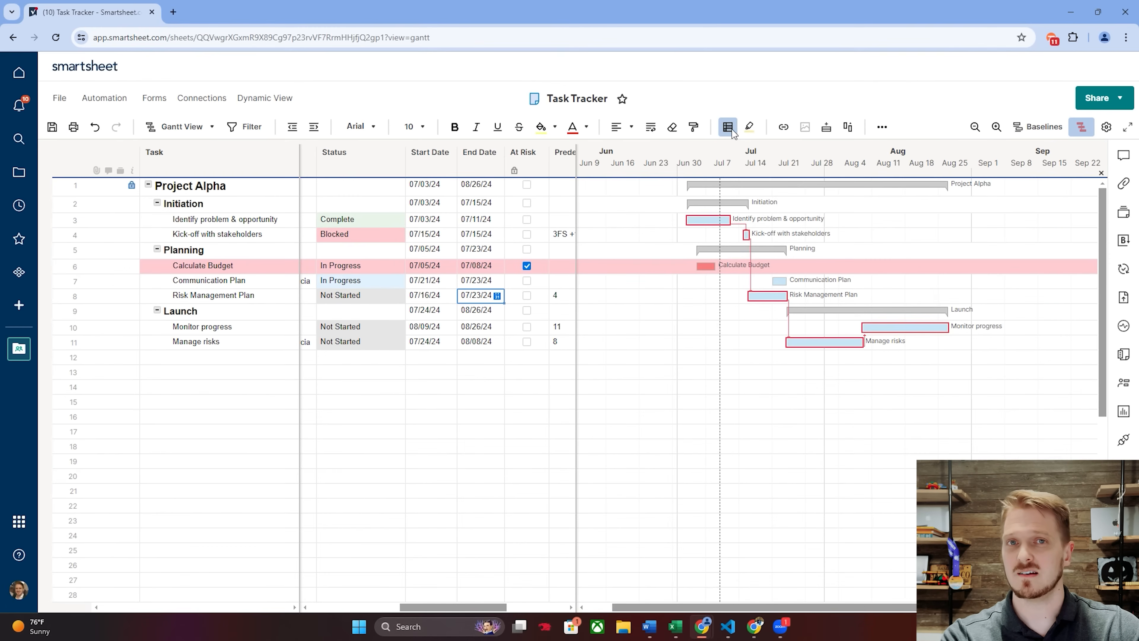
left_click(728, 127)
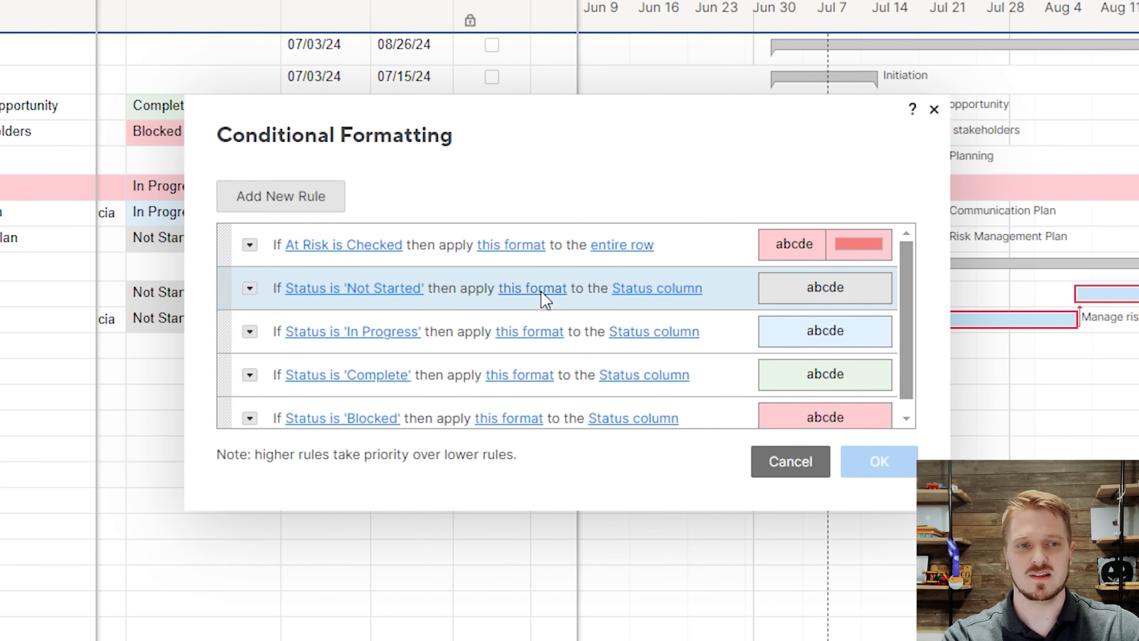
left_click(542, 290)
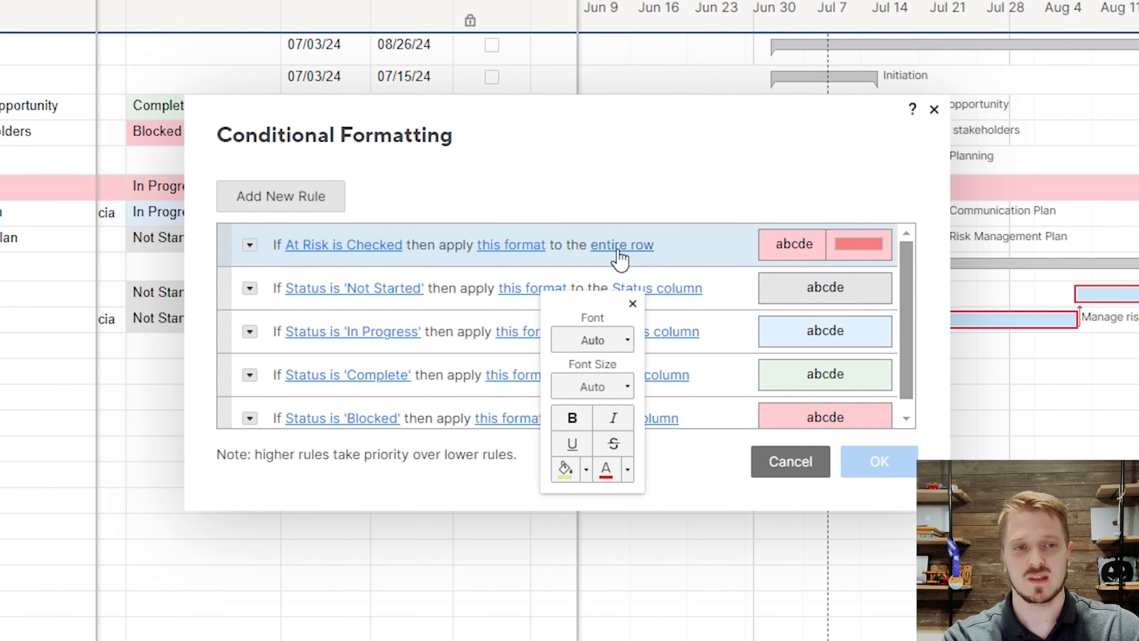
left_click(522, 249)
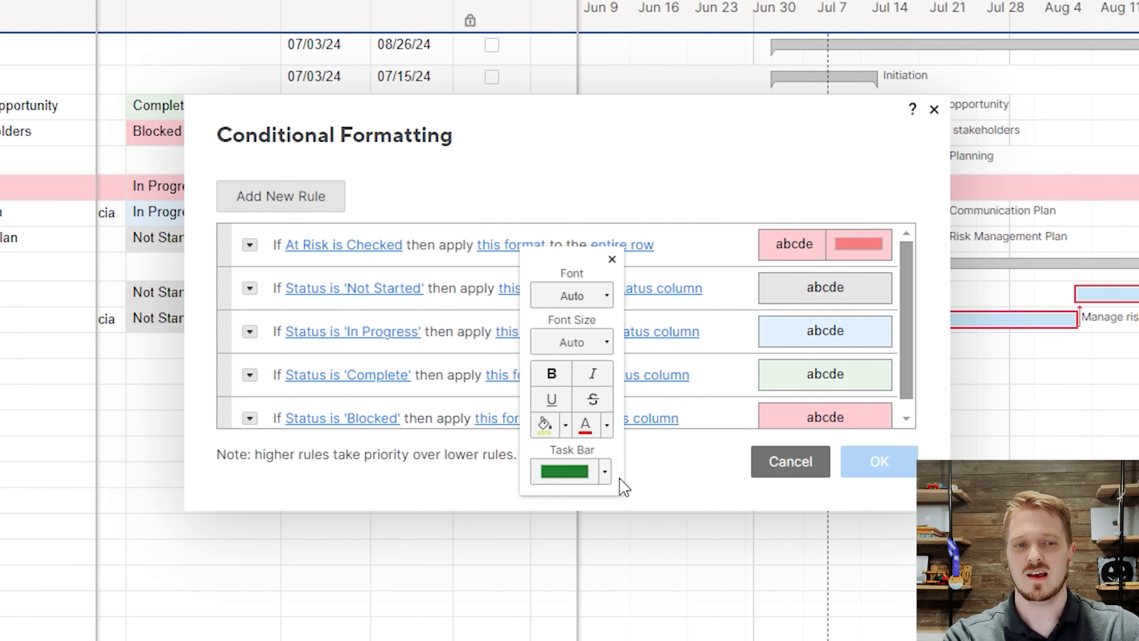
left_click(604, 472)
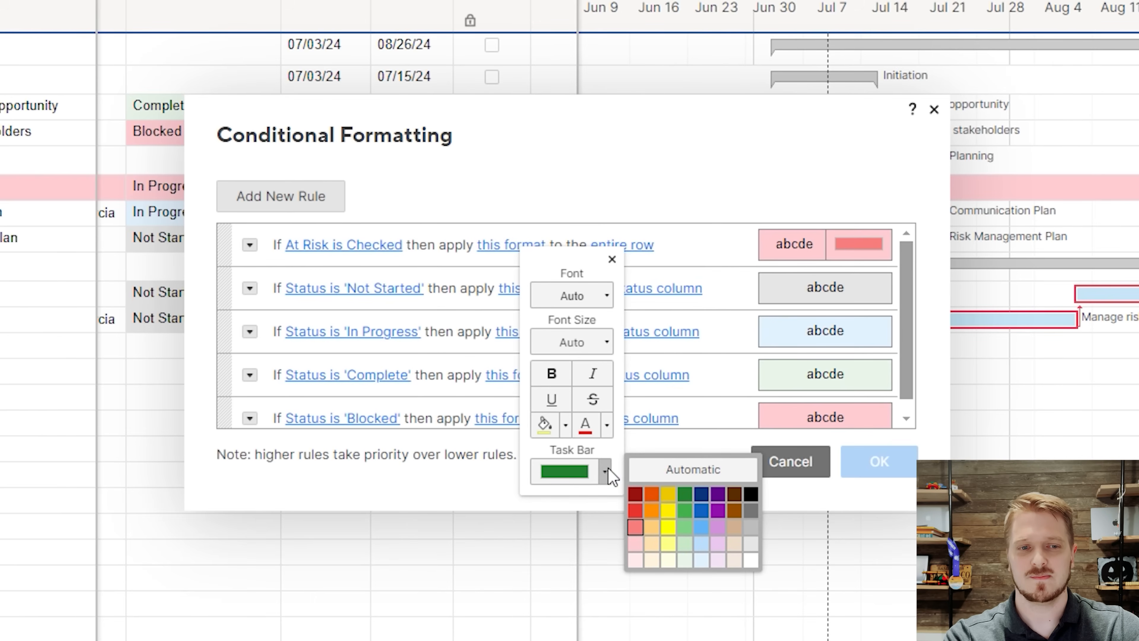
left_click(634, 528)
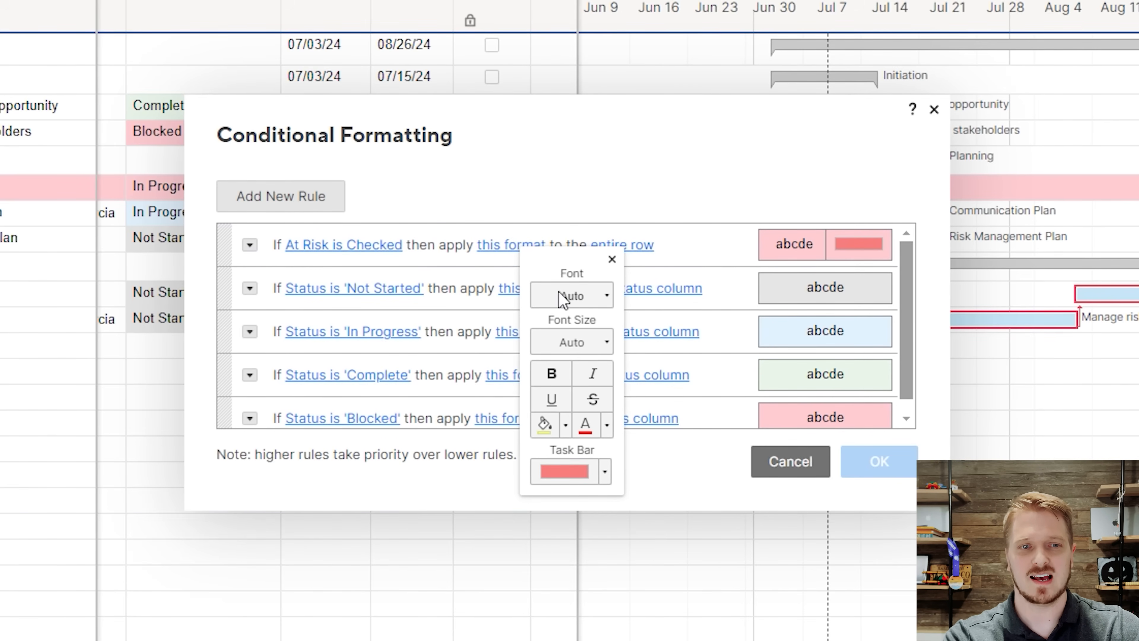
left_click(789, 461)
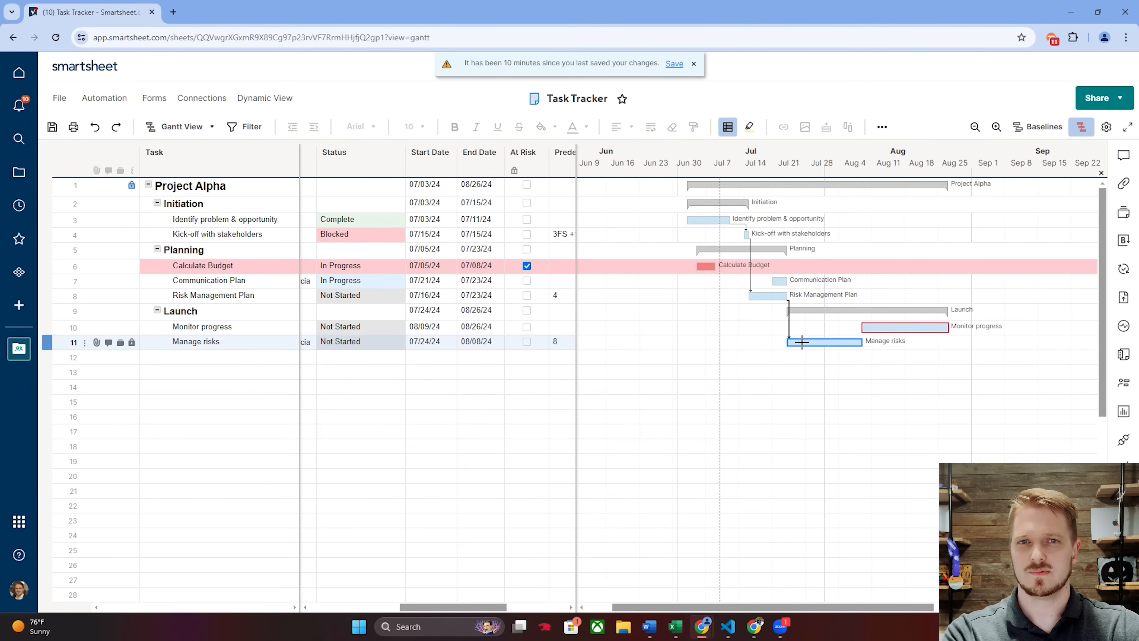
Change the colour of the Manage risks bar in the Gantt chart to green.
right_click(803, 342)
left_click(937, 364)
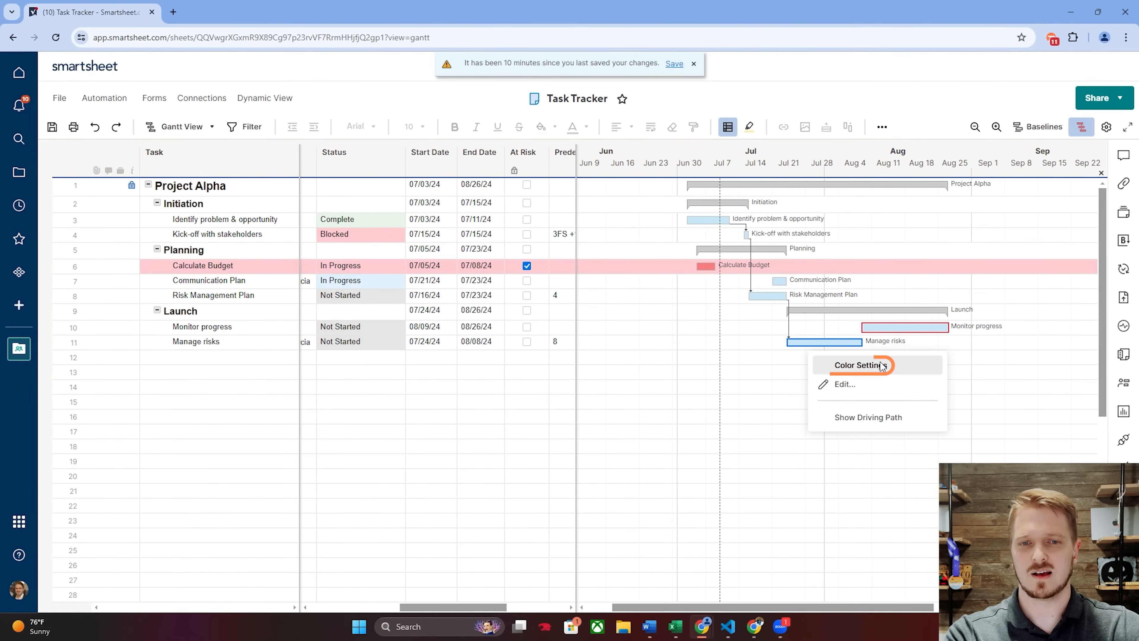
left_click(838, 386)
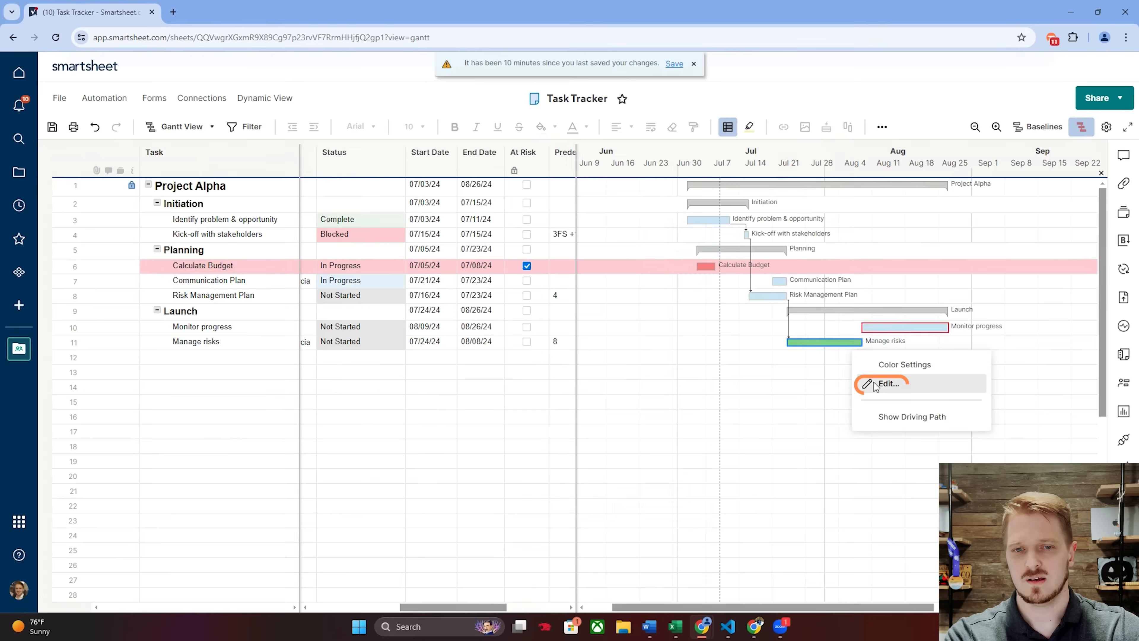
Open the Manage risks task for editing from its Gantt bar and examine its fields down to Predecessors and Duration.
left_click(887, 384)
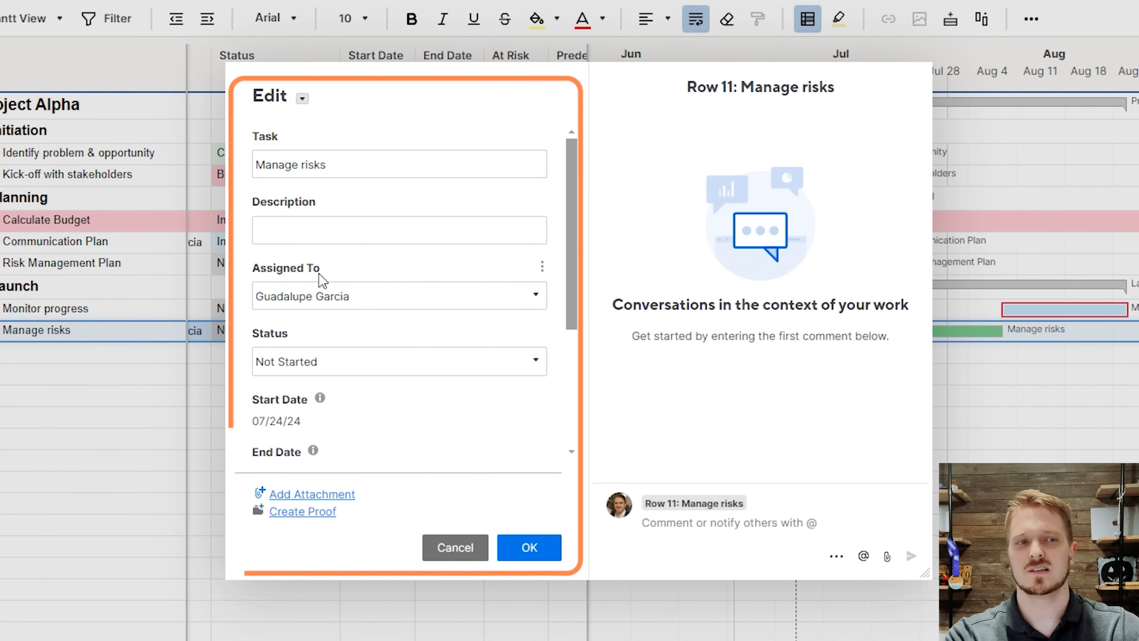
scroll(349, 291, "down", 4)
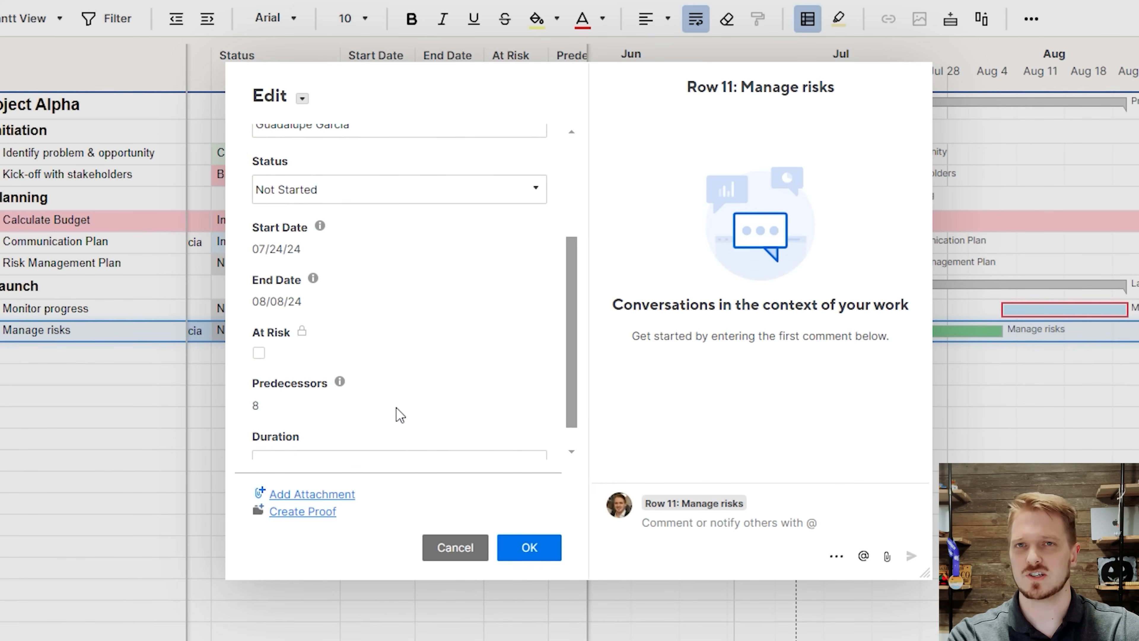